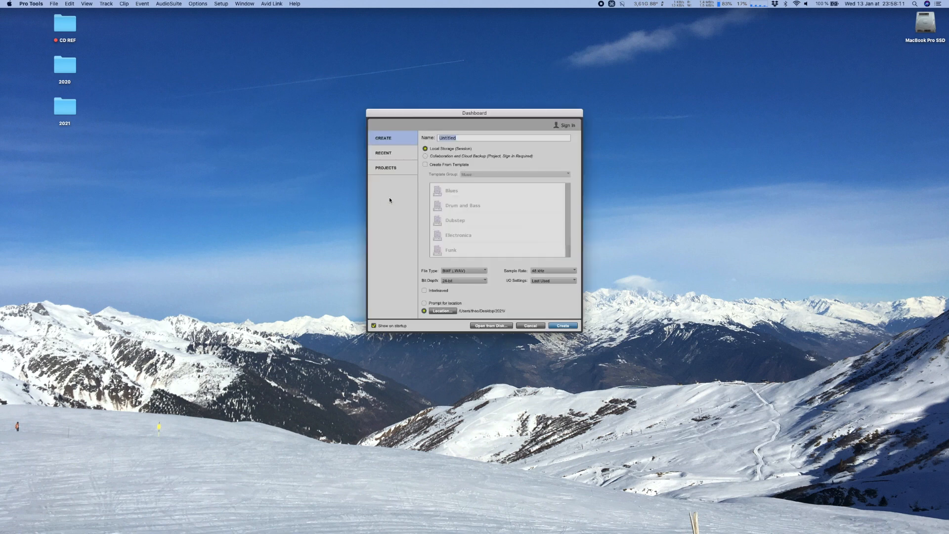
Name the new local session Test and store it in the 2021 folder on the Desktop
type("Test")
left_click(438, 311)
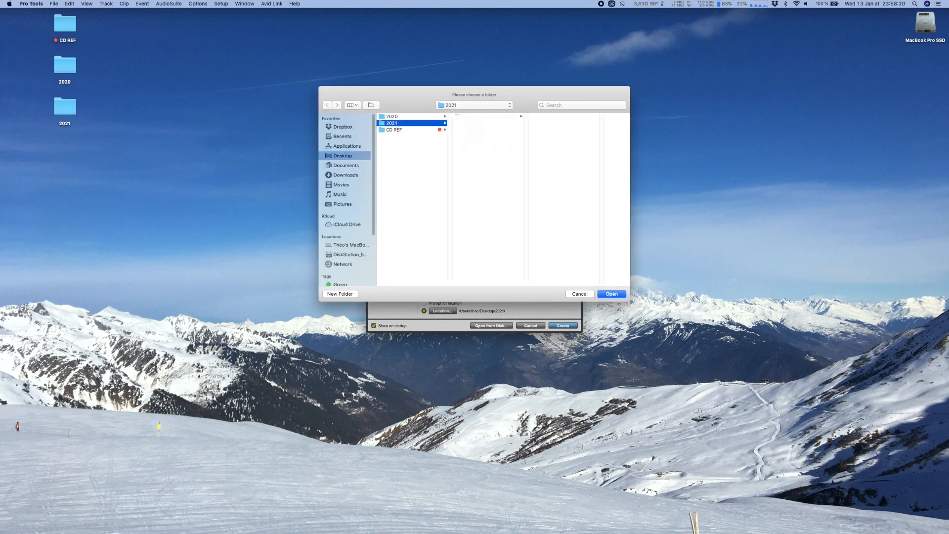
left_click(611, 294)
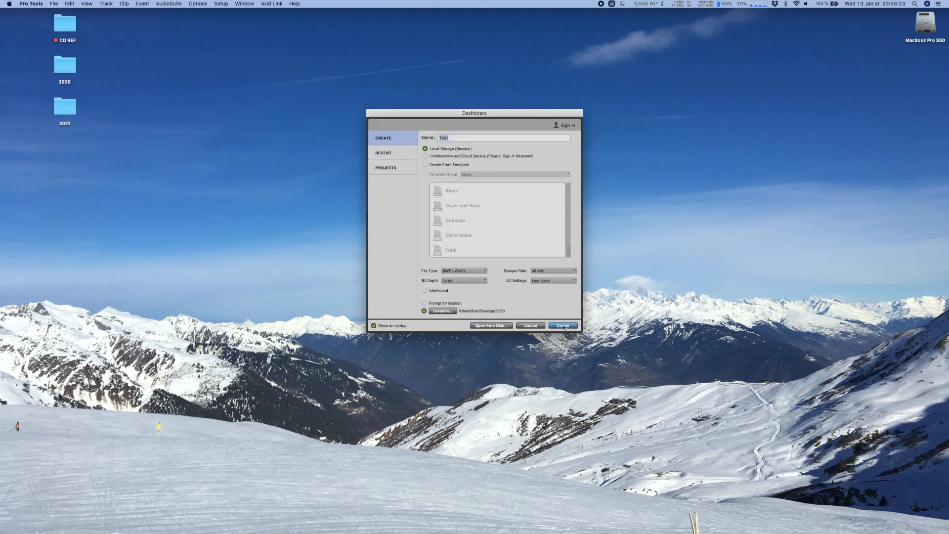
Keep the bit depth at 24-bit and the sample rate at 48 kHz, and create the session
left_click(450, 282)
left_click(509, 293)
left_click(555, 269)
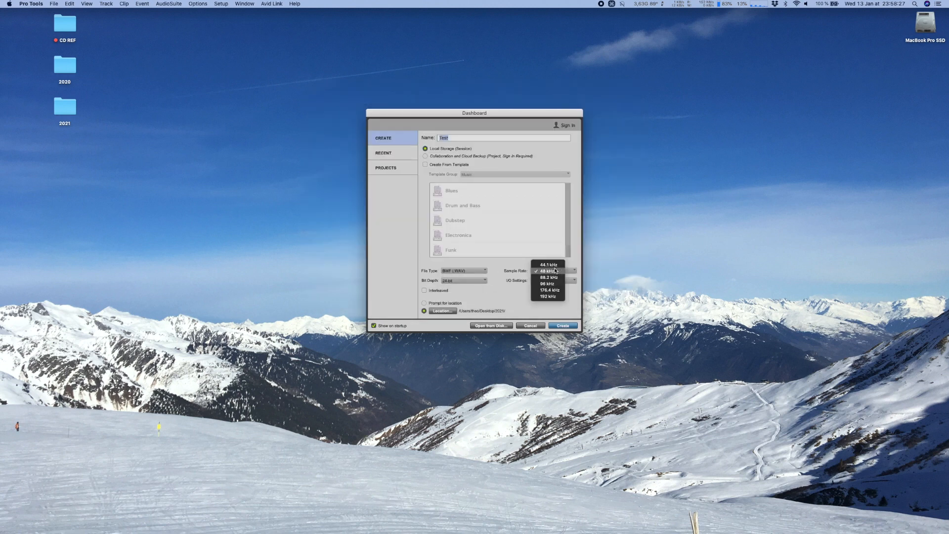
left_click(519, 277)
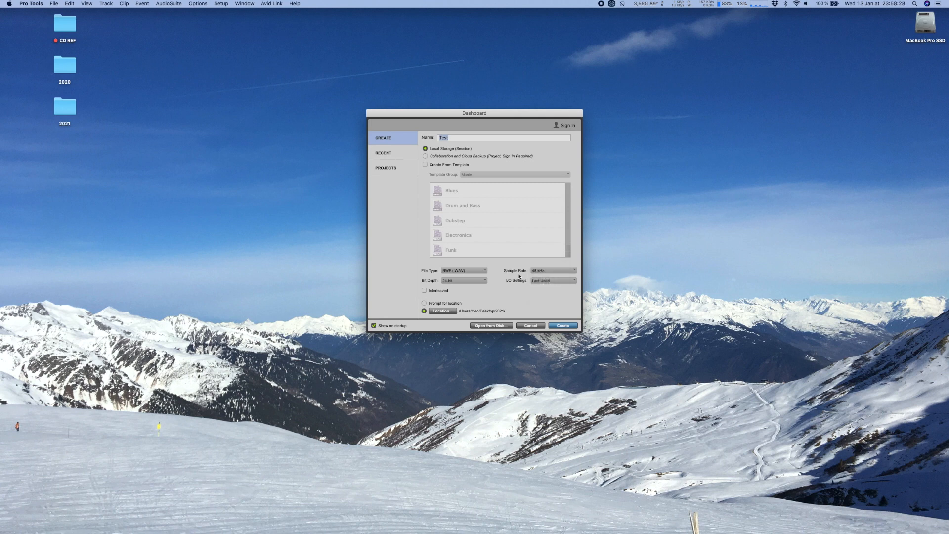
left_click(571, 327)
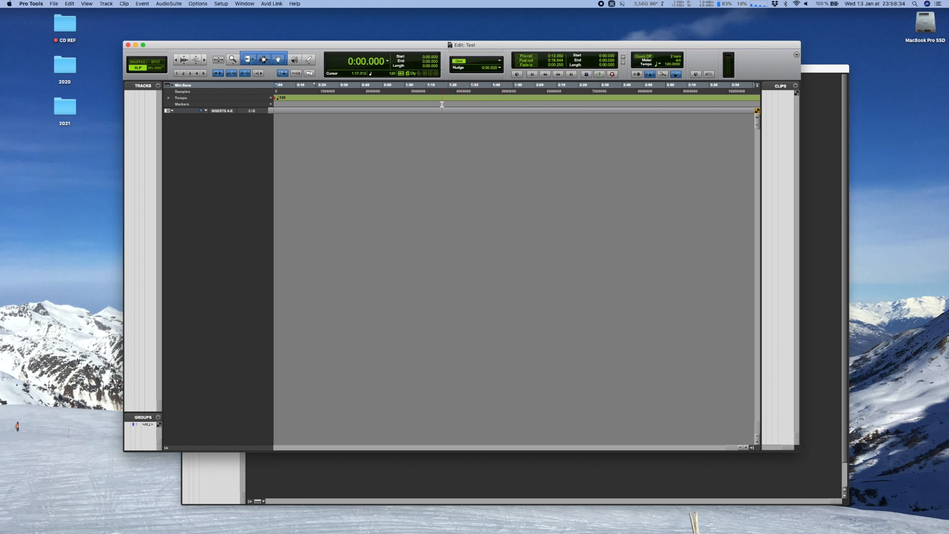
Select the Fireface UC Mac interface as the playback engine and accept saving and reopening the session
left_click(229, 3)
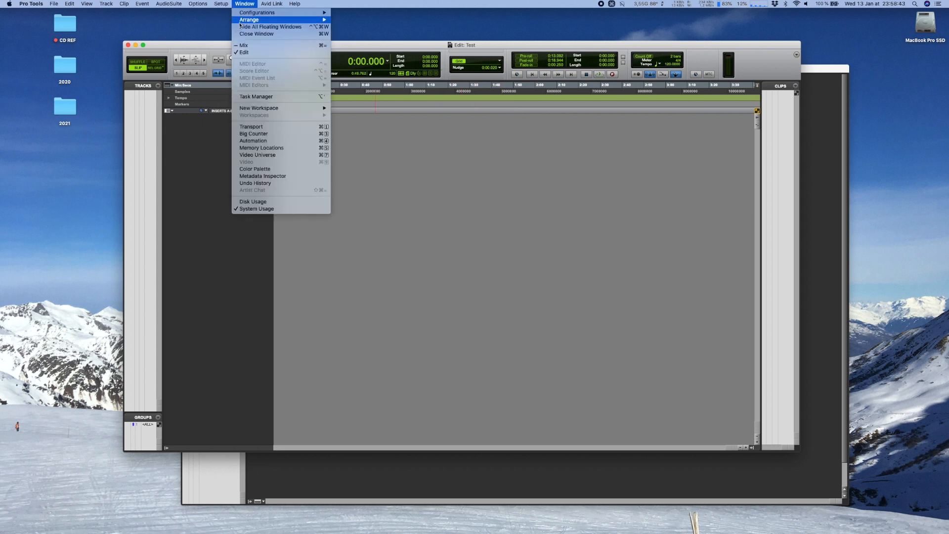
left_click(239, 19)
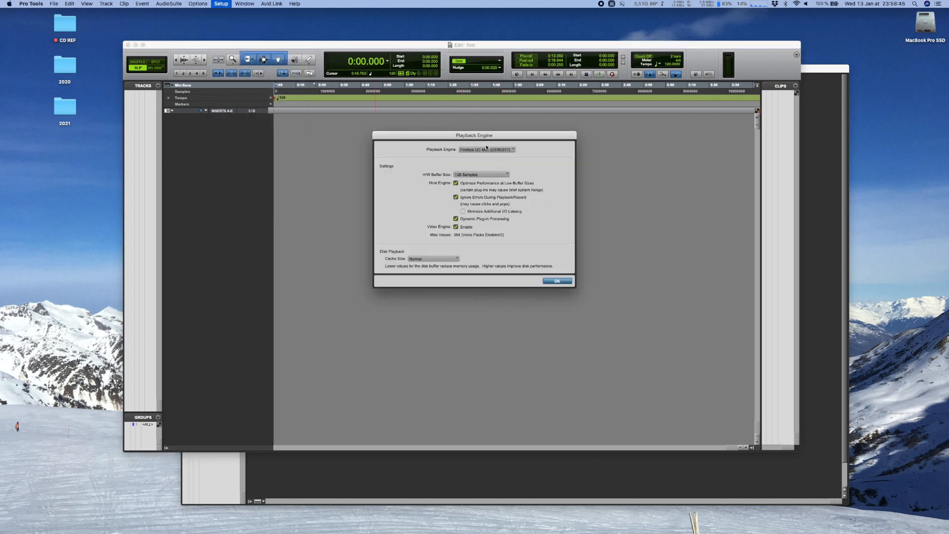
left_click(486, 149)
left_click(501, 151)
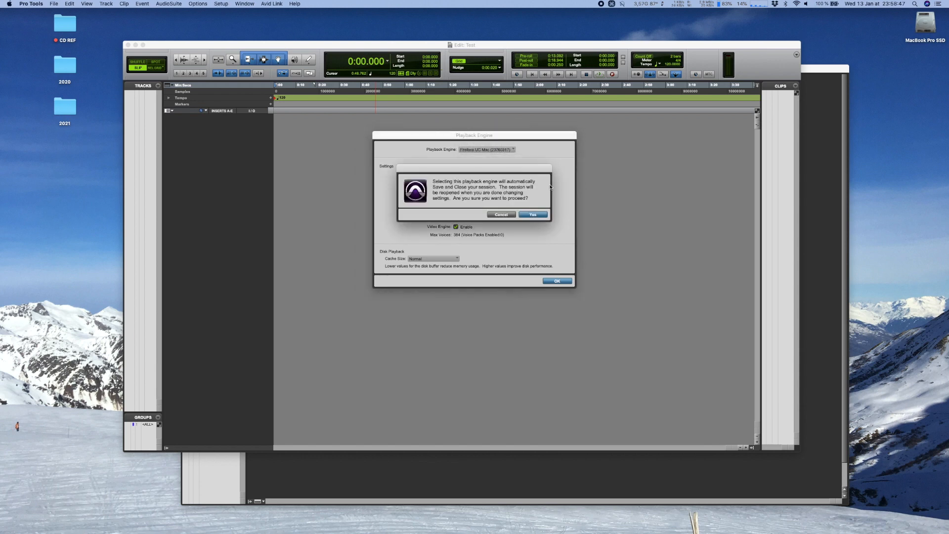
key("Return")
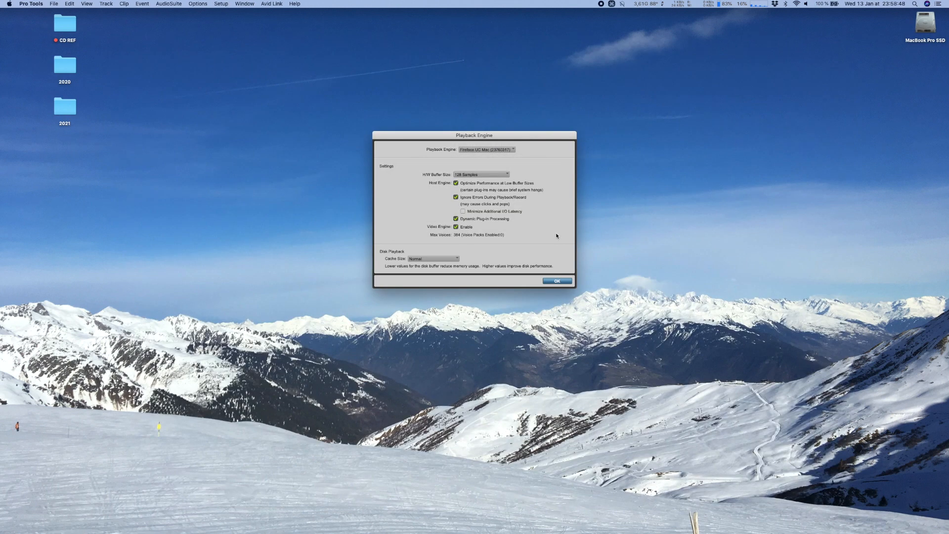
left_click(558, 281)
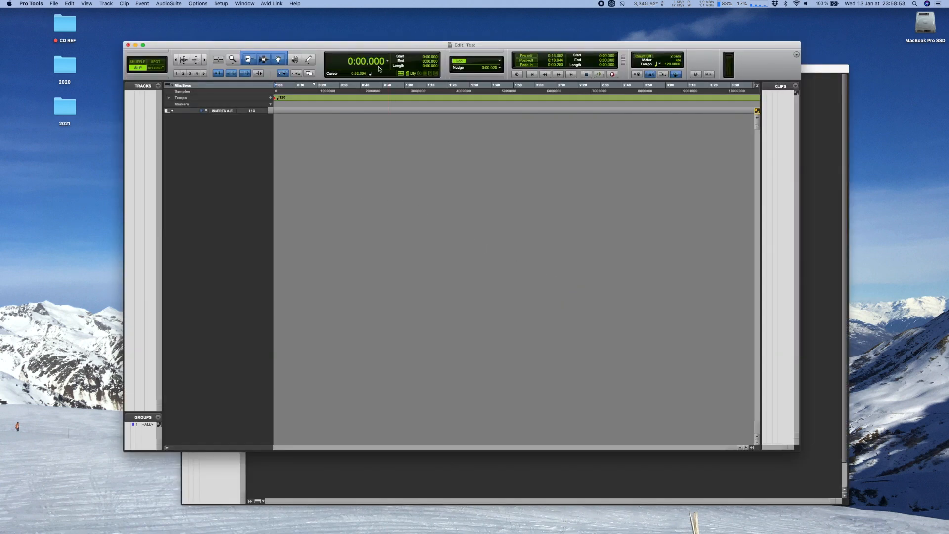
Move the Edit window up and to the left, and look at the Mix window before returning to the Edit window
left_click_drag(373, 50, 329, 45)
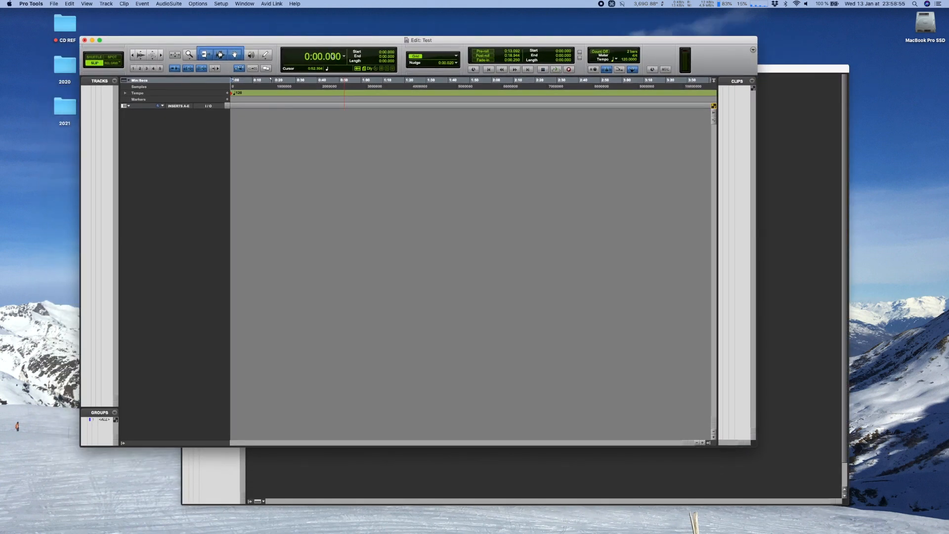
left_click(784, 133)
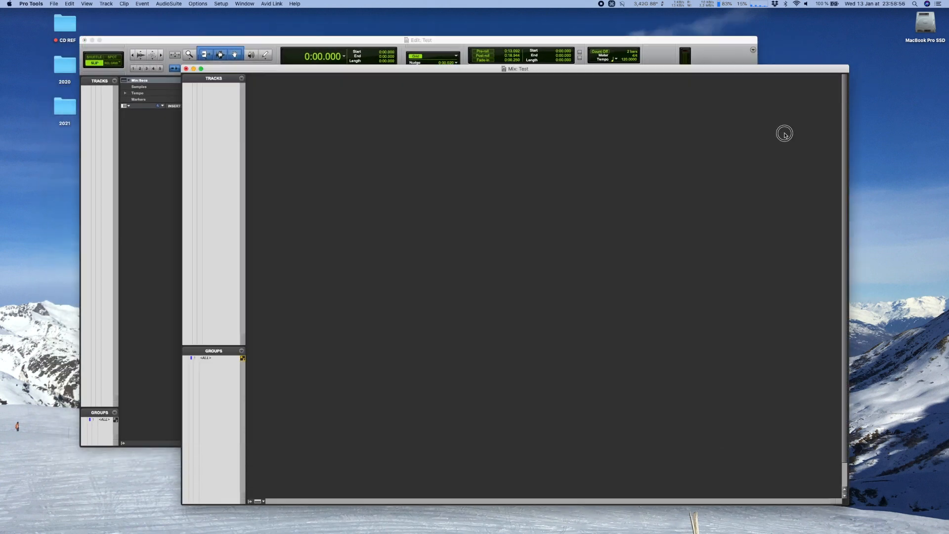
left_click(500, 42)
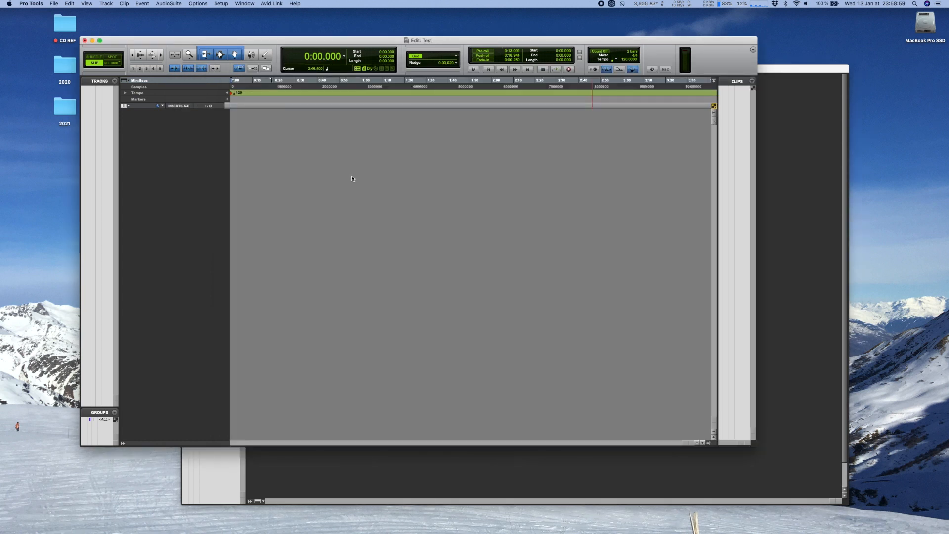
Reset the input paths to default in the I/O Setup, check the output paths, and apply the setup
left_click(224, 4)
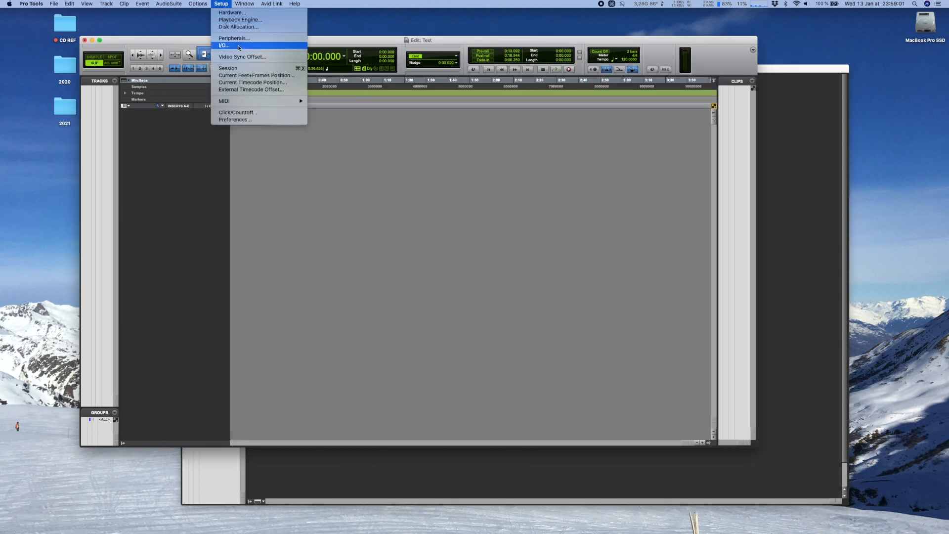
left_click(232, 43)
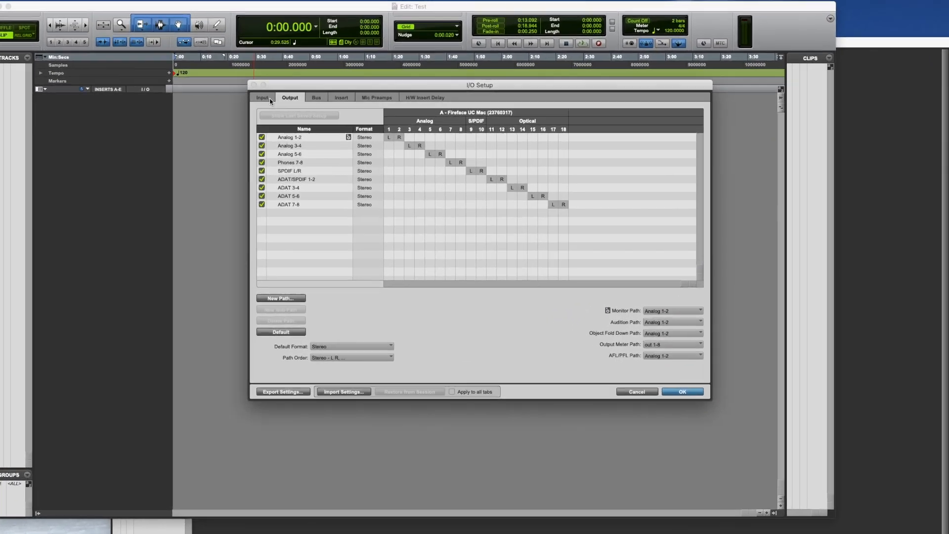
left_click(300, 112)
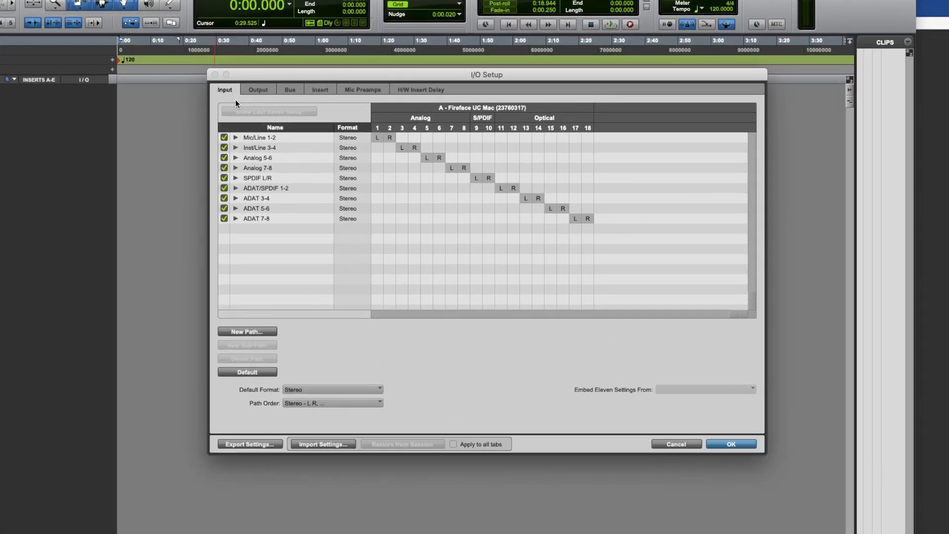
left_click(234, 387)
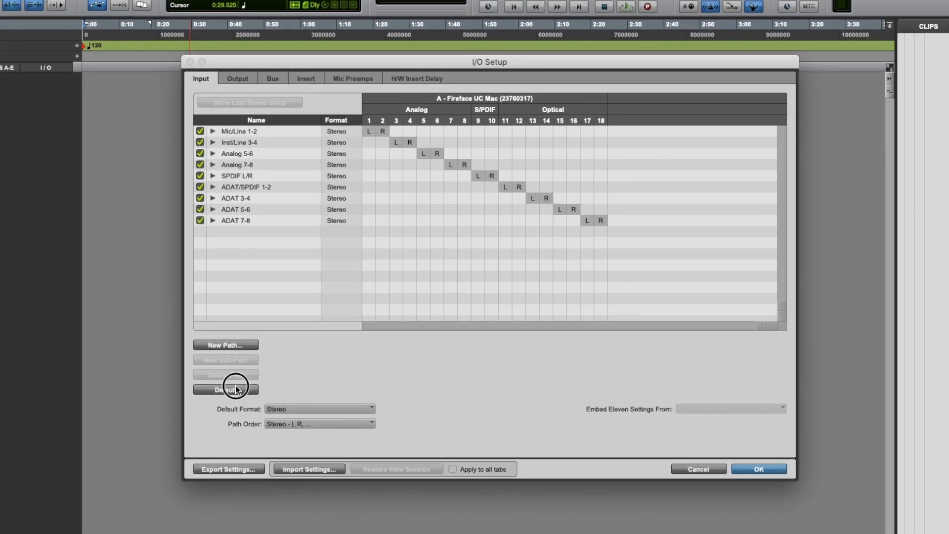
left_click(237, 77)
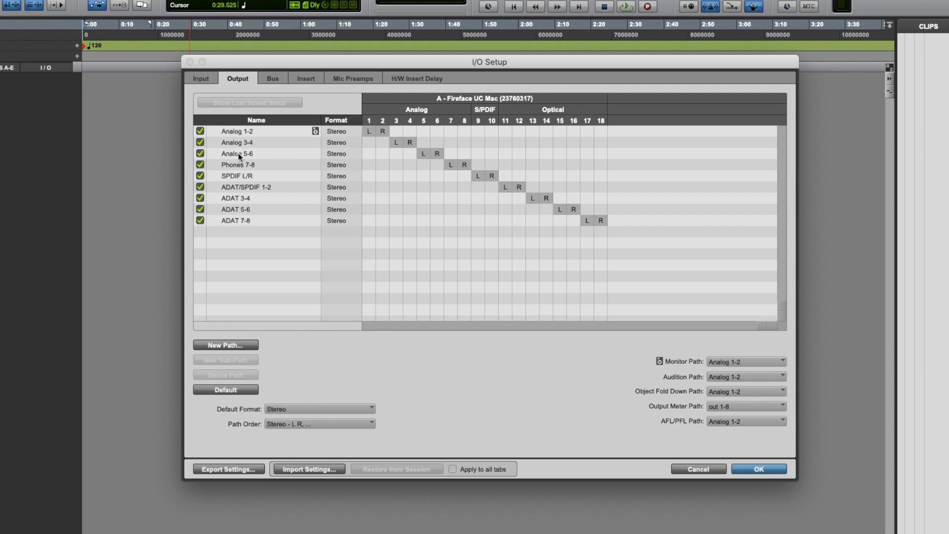
left_click(201, 78)
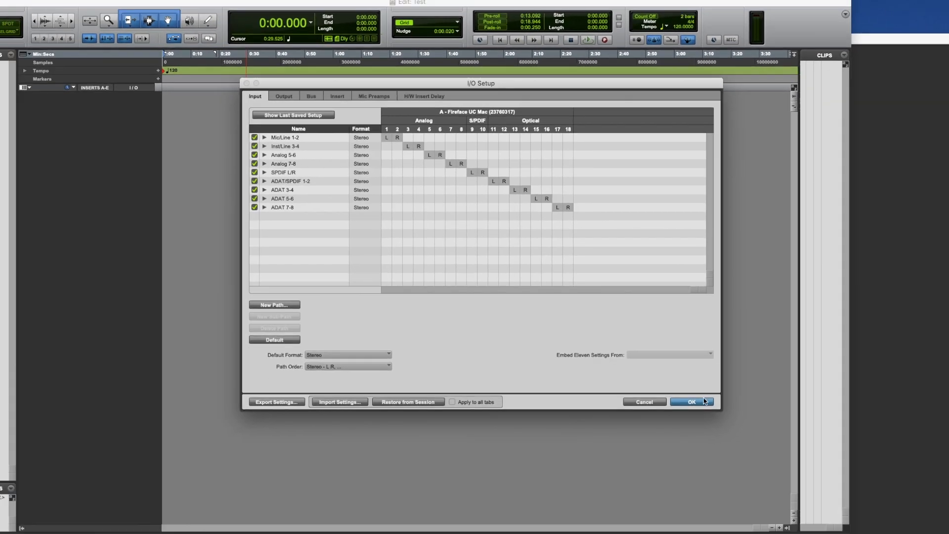
left_click(704, 401)
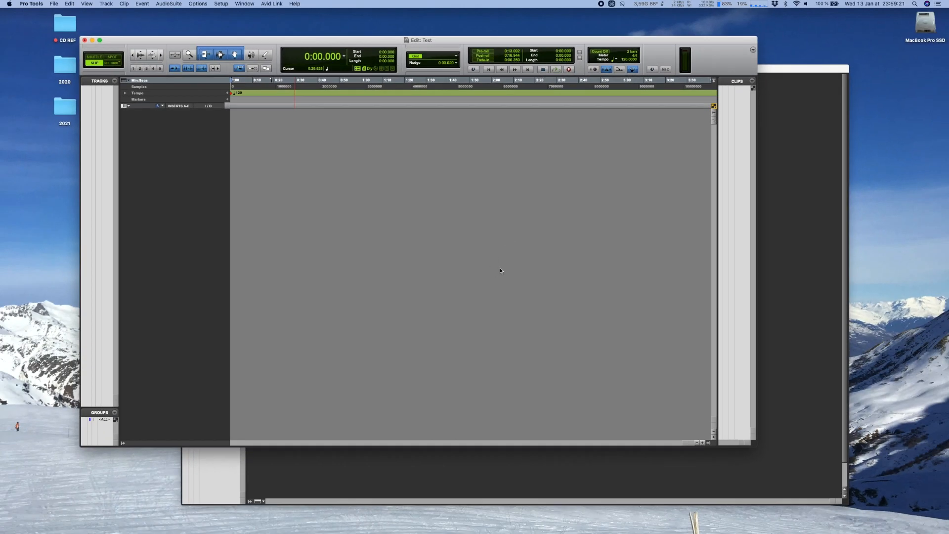
Create one mono audio track, name it MIC, and check its channel strip in the Mix window
key("super+shift+n")
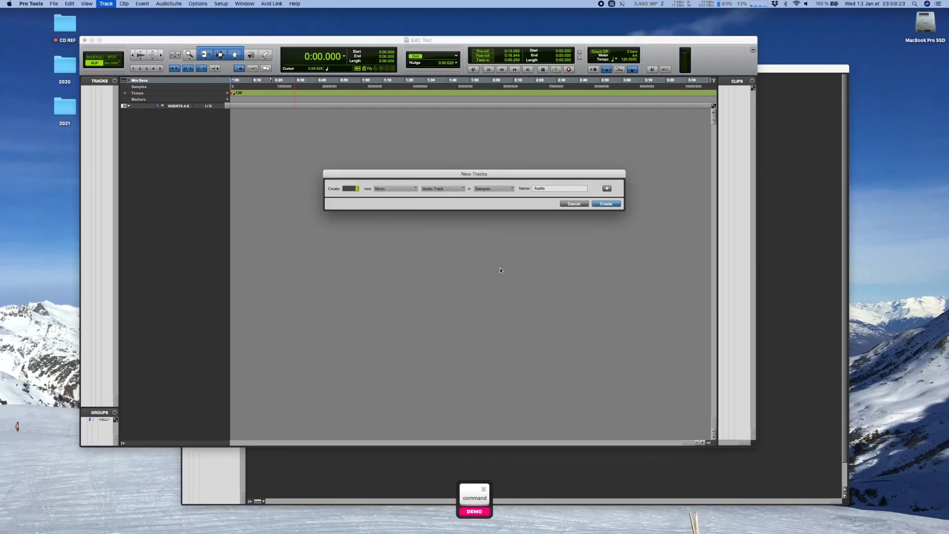
key("Return")
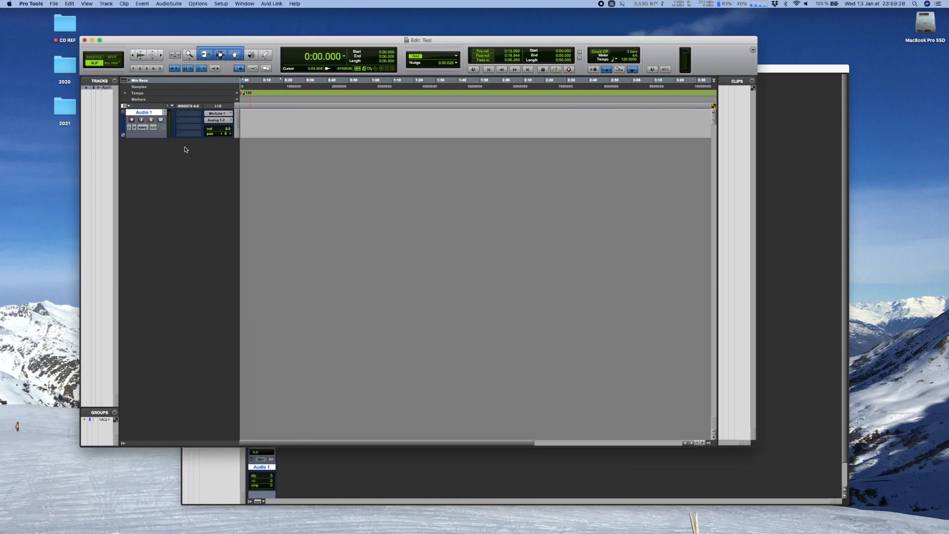
double_click(151, 113)
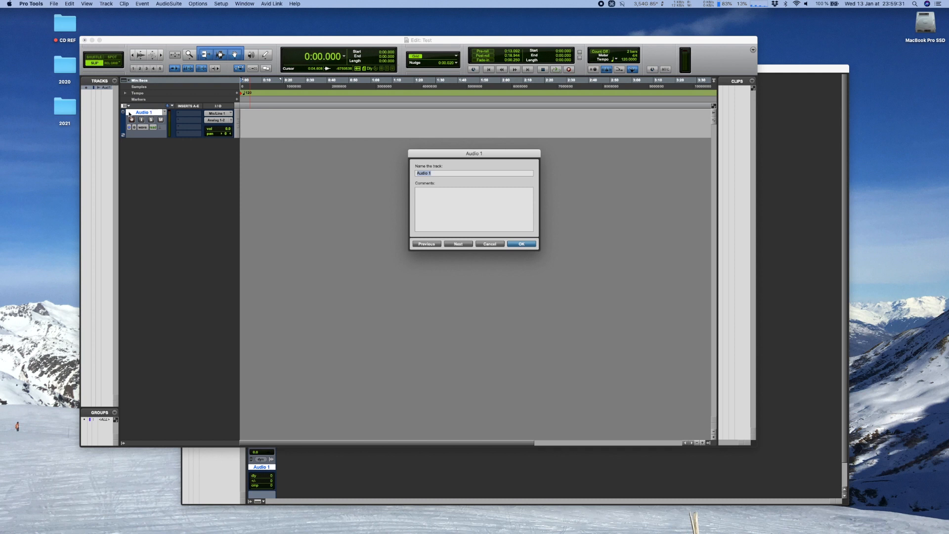
type("MIC")
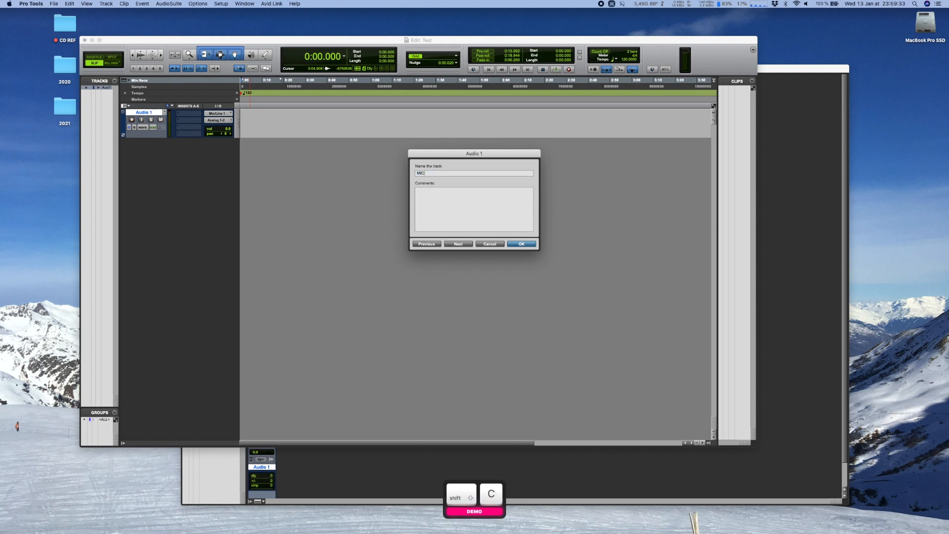
key("Return")
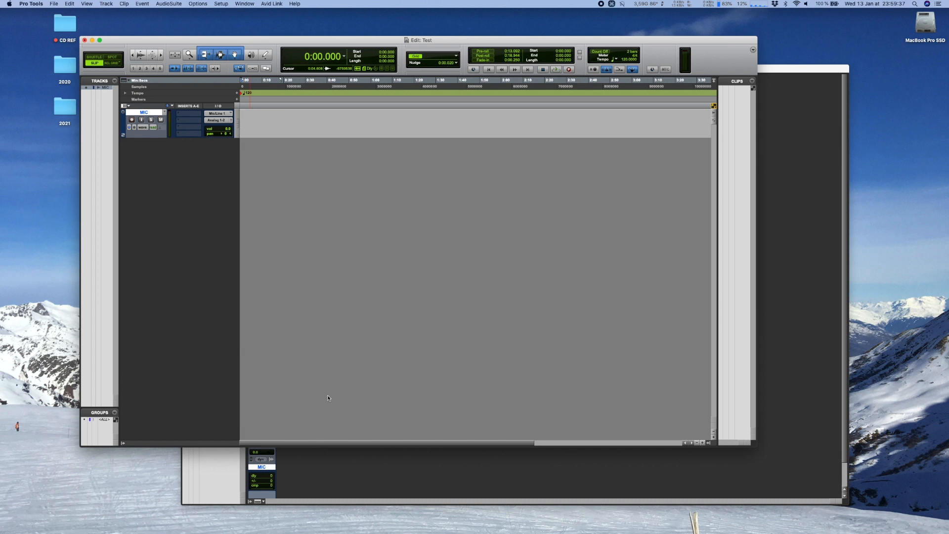
key("cmd+equal")
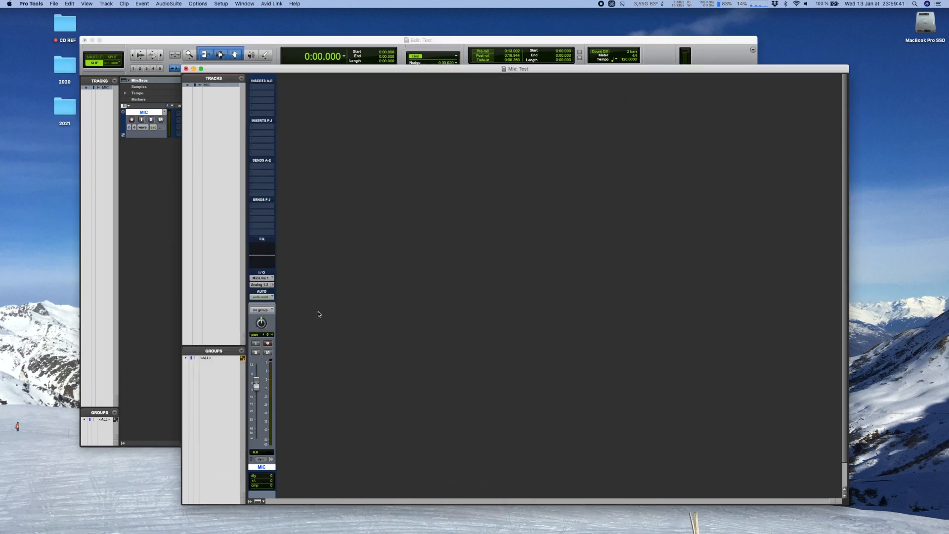
key("cmd+equal")
Create one stereo Master Fader track and name it Master
key("cmd+shift+n")
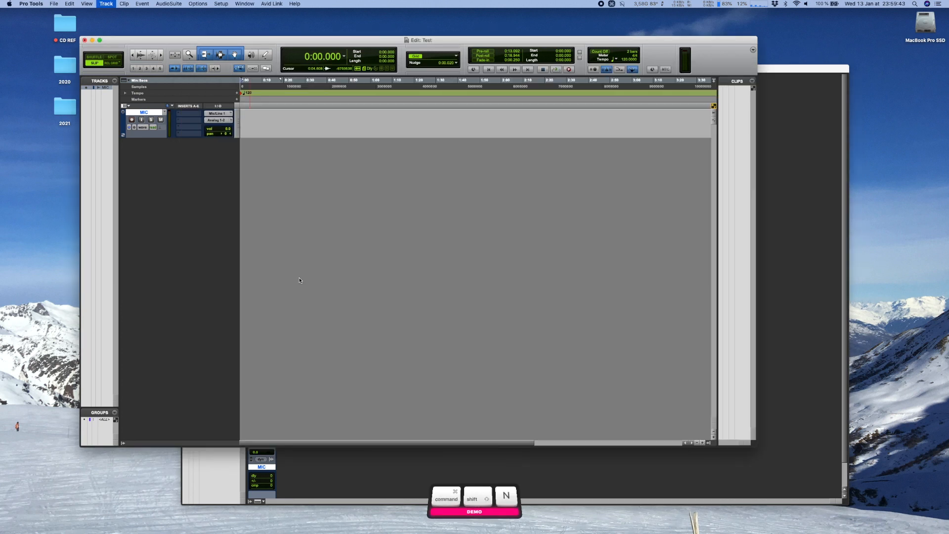
key("cmd+Right")
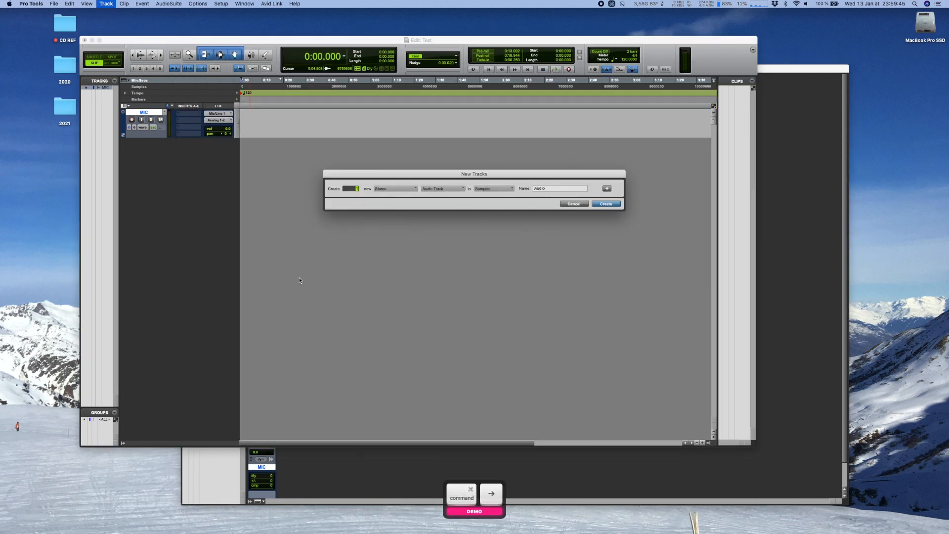
key("cmd+Down")
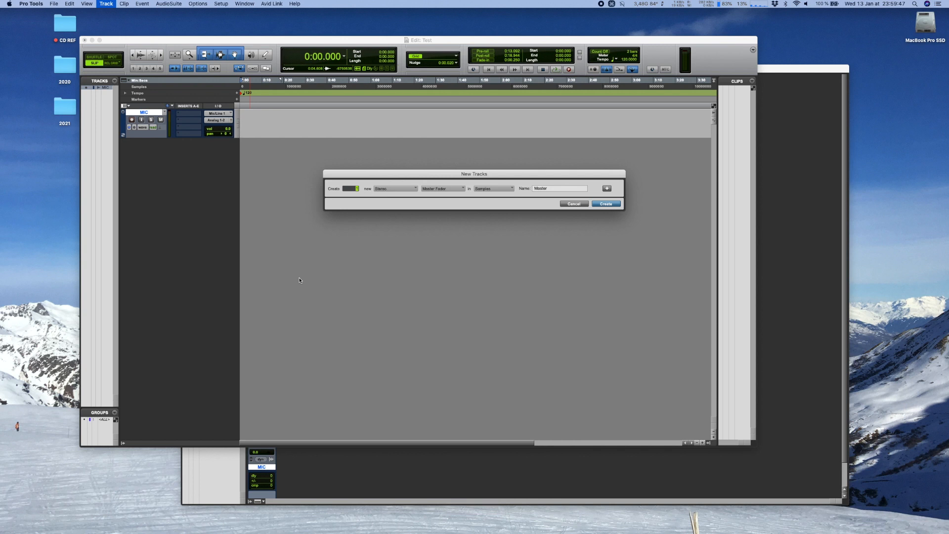
key("Return")
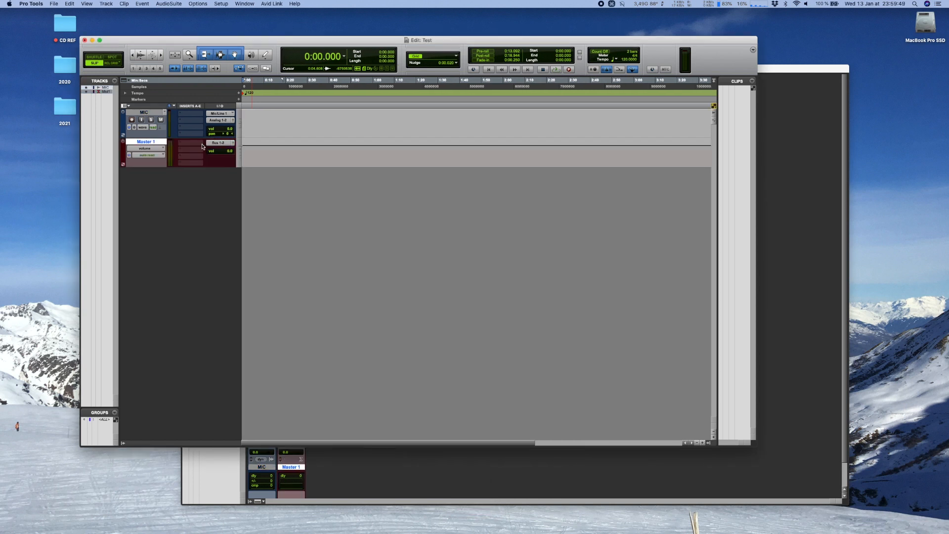
double_click(163, 143)
key("Right")
key("BackSpace")
key("BackSpace")
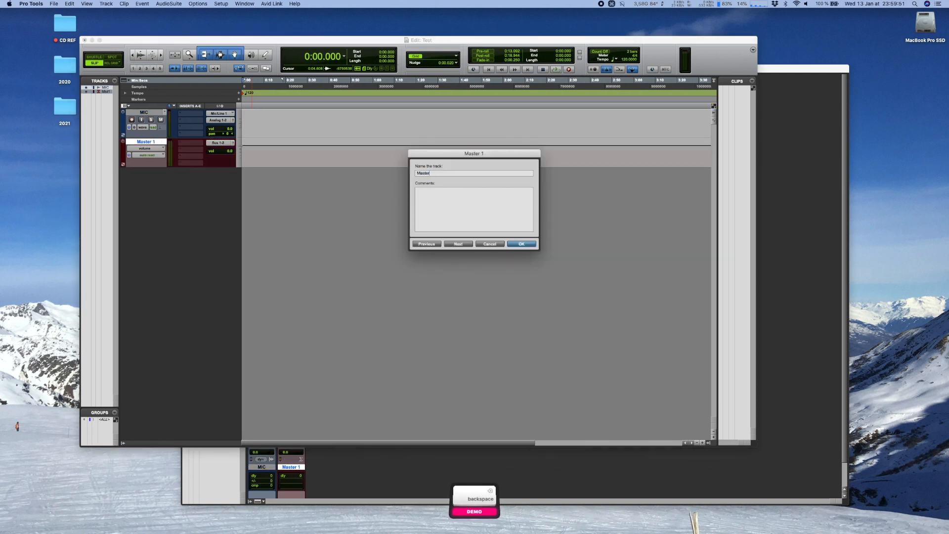
key("Return")
Assign the Master track to the Analog 1-2 stereo output in the Mix window, and return to the Edit window
key("super+equal")
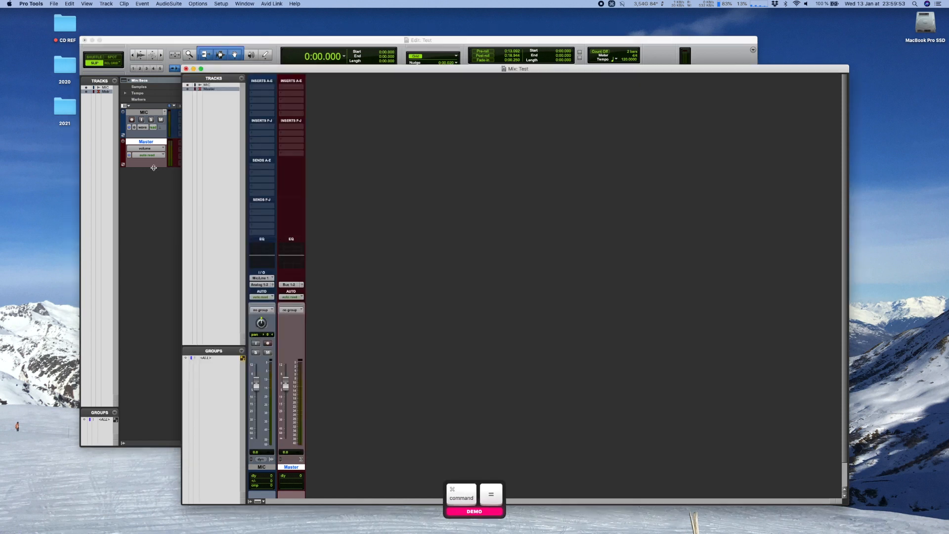
left_click(297, 285)
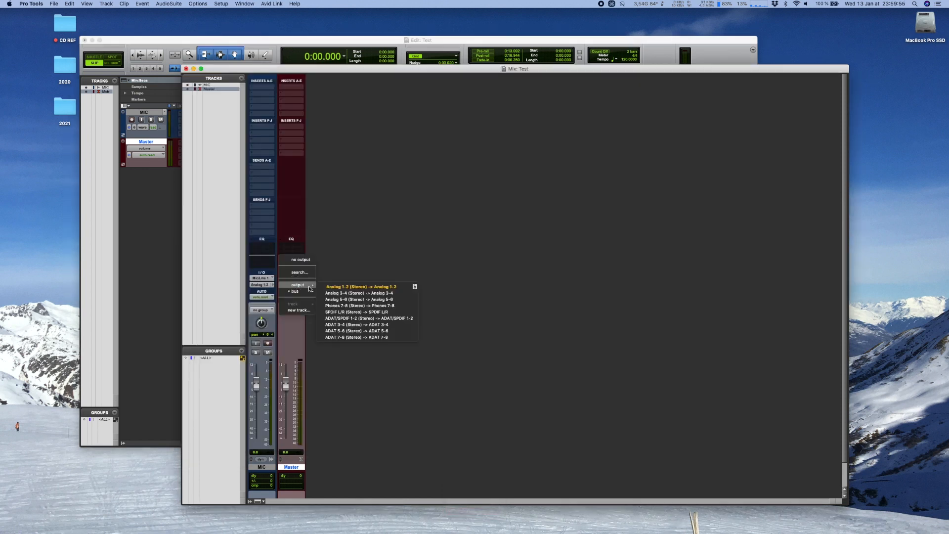
left_click(329, 288)
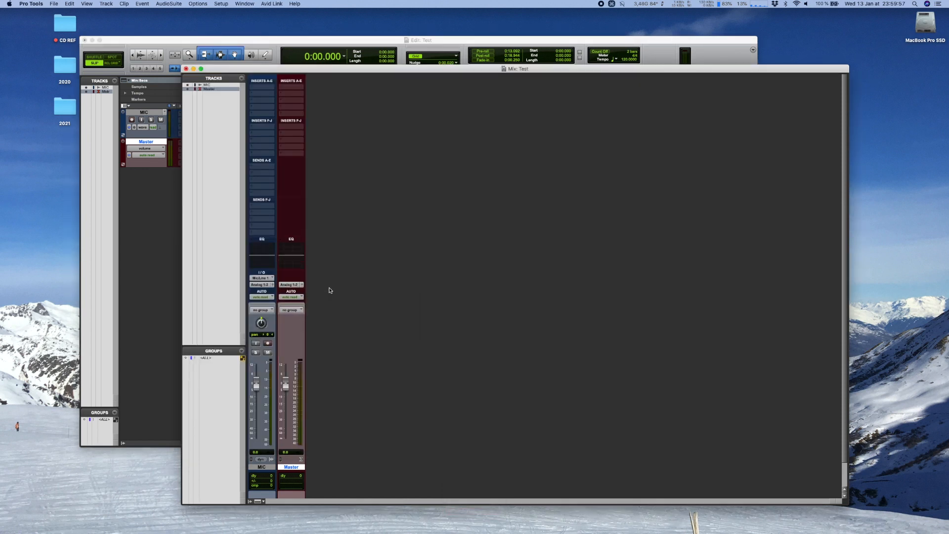
key("super+equal")
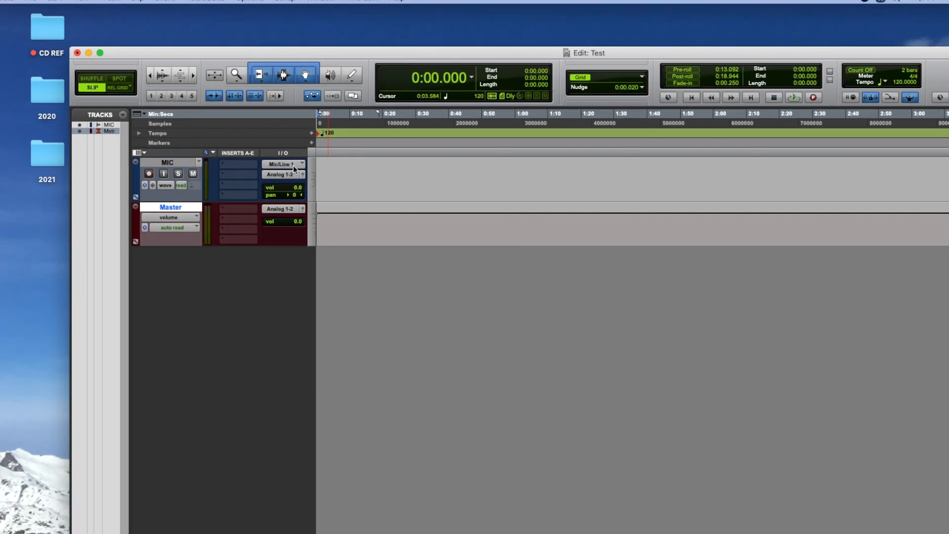
Assign the MIC track's input to the interface's Mic/Line 1 (Mono)
left_click(306, 169)
mouse_move(294, 165)
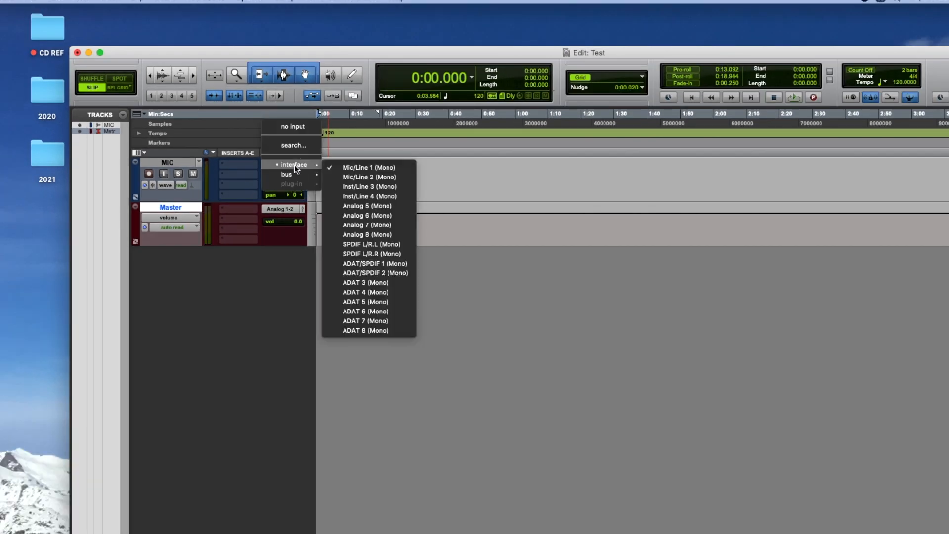
left_click(380, 168)
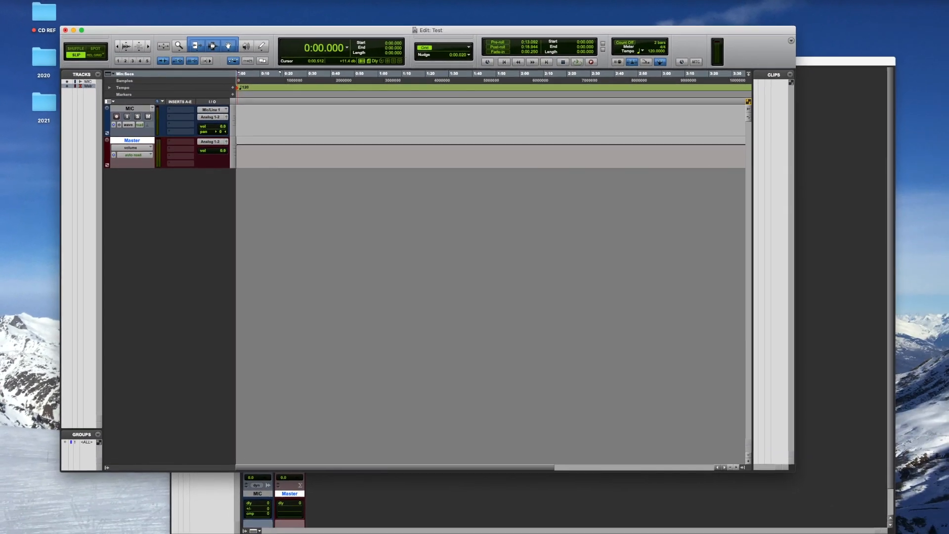
Switch to TotalMix FX, move its window clear of the track list, check the Mic 1 channel settings, and return to Pro Tools
key("super+Tab")
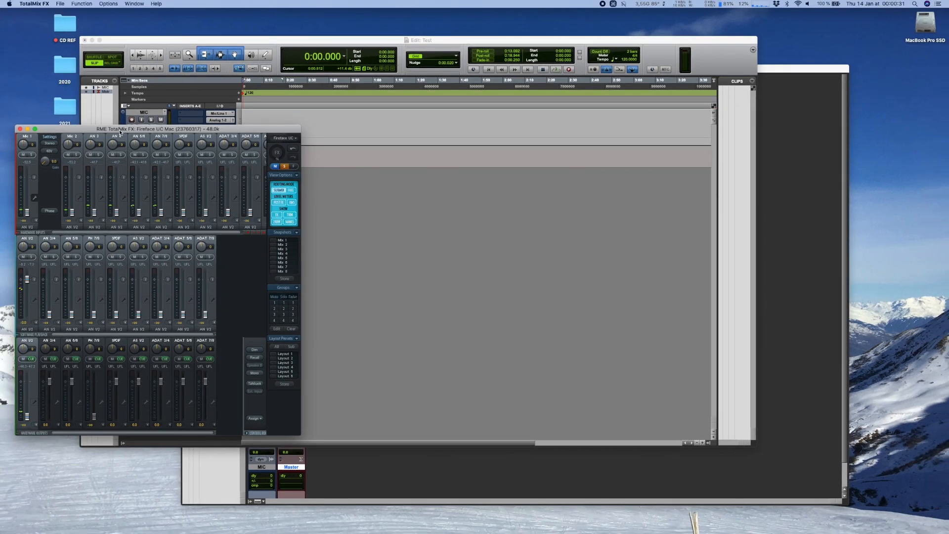
left_click_drag(120, 132, 485, 133)
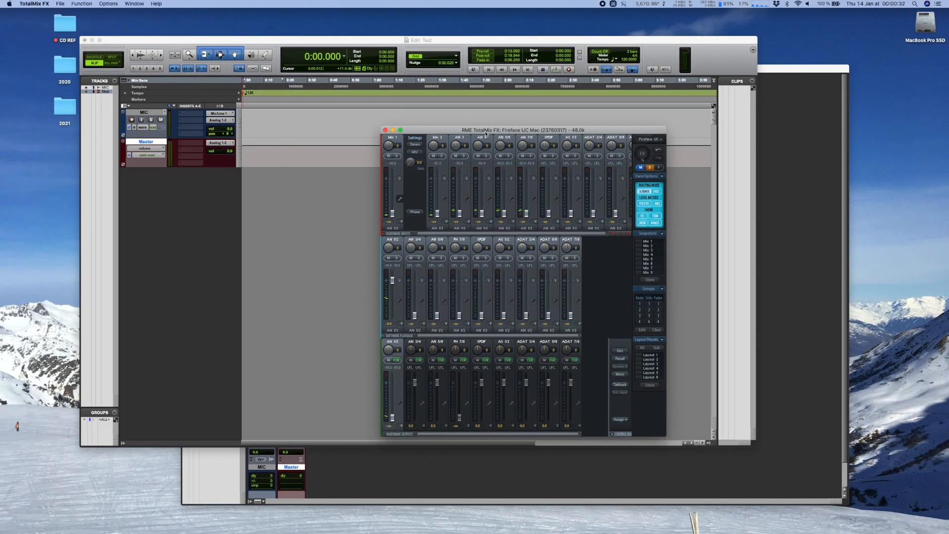
left_click(417, 154)
left_click(411, 147)
left_click(406, 43)
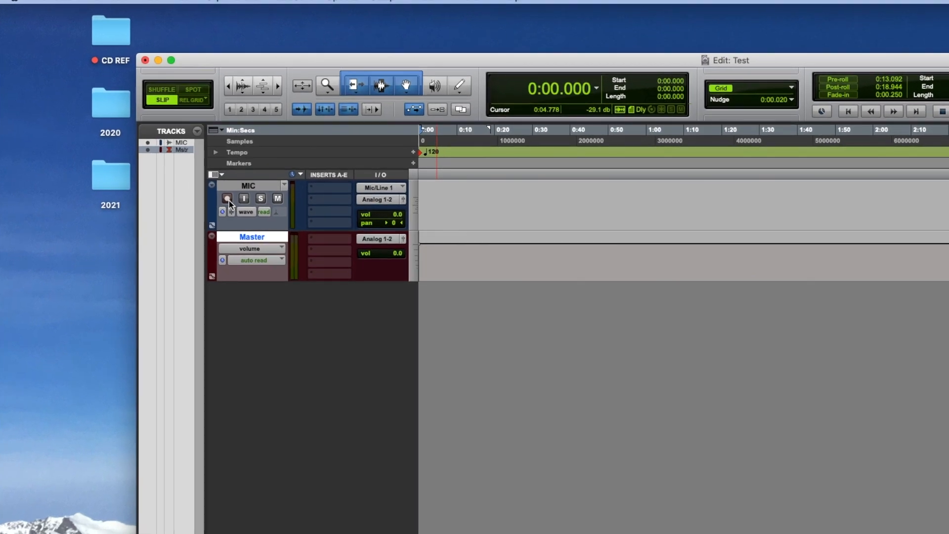
Record-enable the MIC track and check its available output paths, keeping Analog 1-2 (Stereo)
left_click(227, 185)
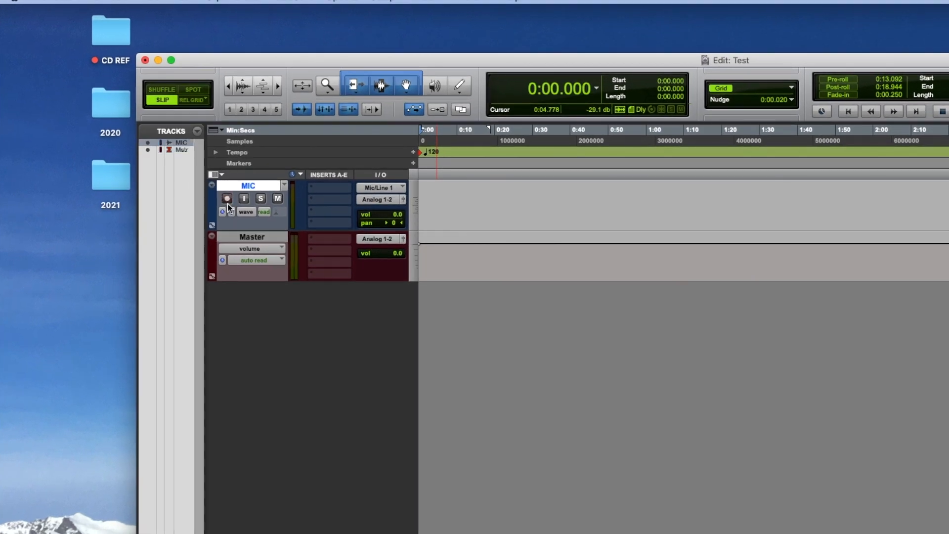
left_click(227, 201)
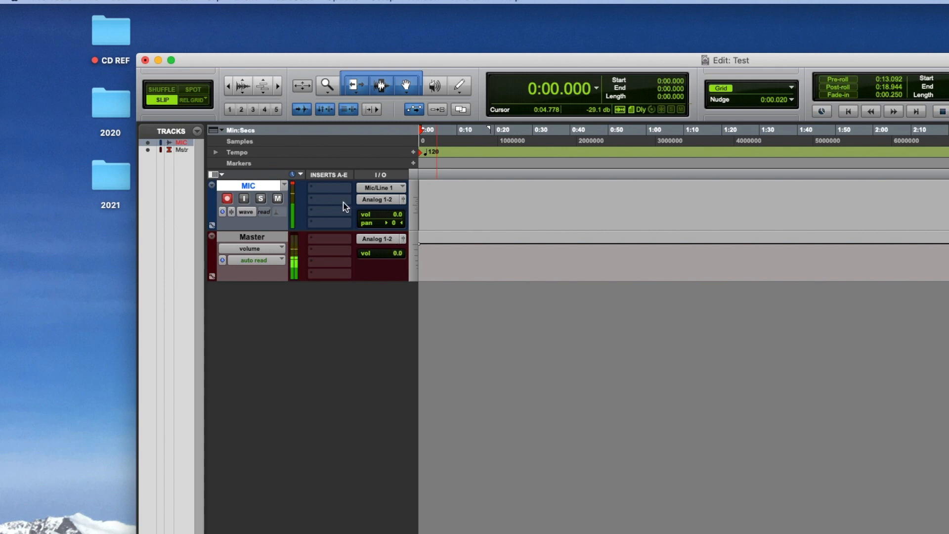
left_click(378, 200)
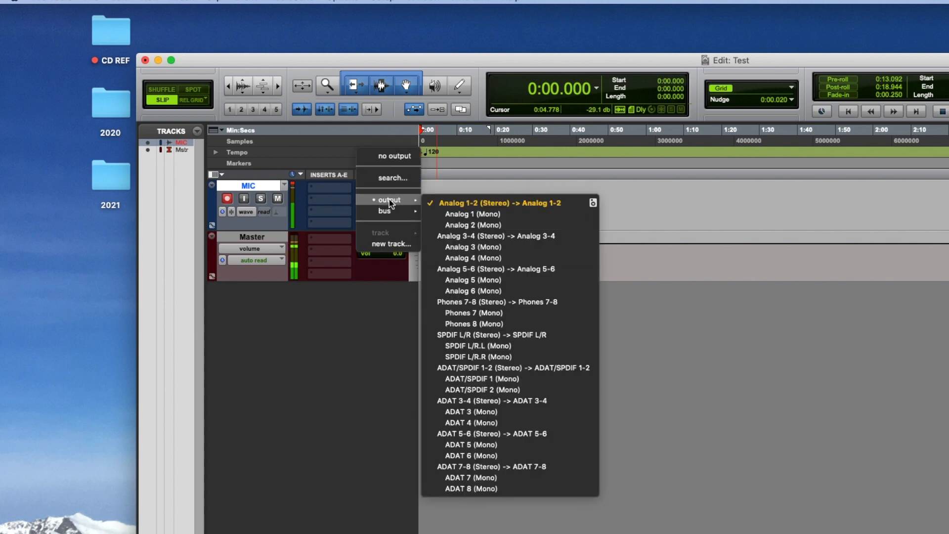
left_click(357, 346)
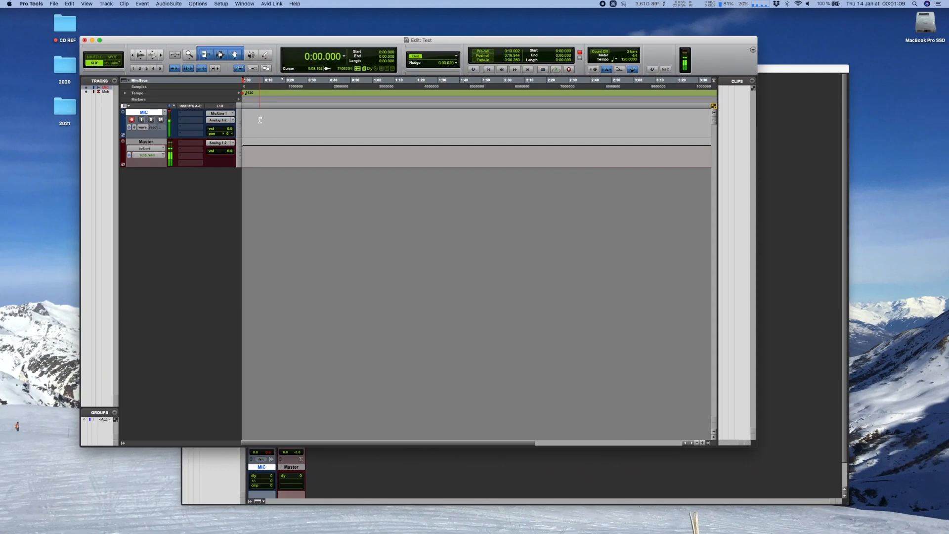
Run the transport briefly, record a short test take on the MIC track, and undo it
key("space")
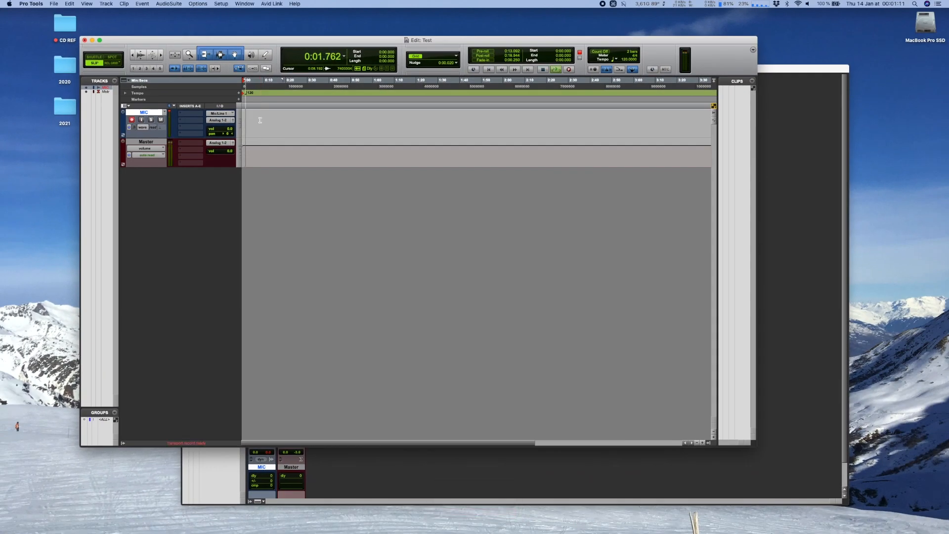
key("space")
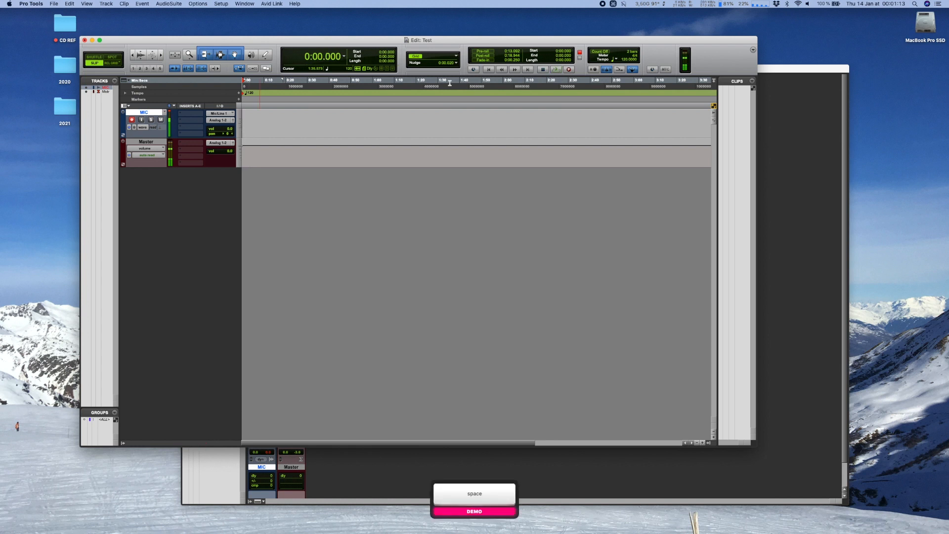
left_click(568, 70)
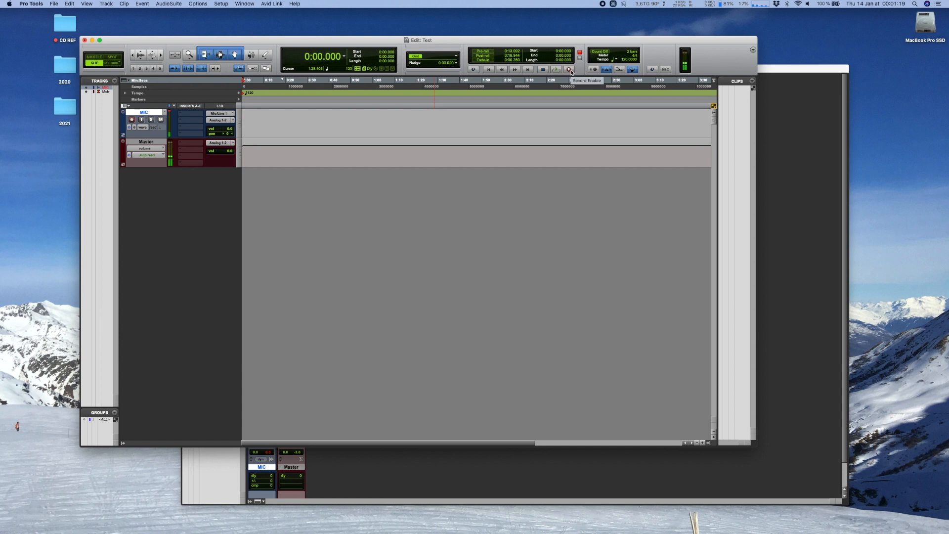
left_click(555, 72)
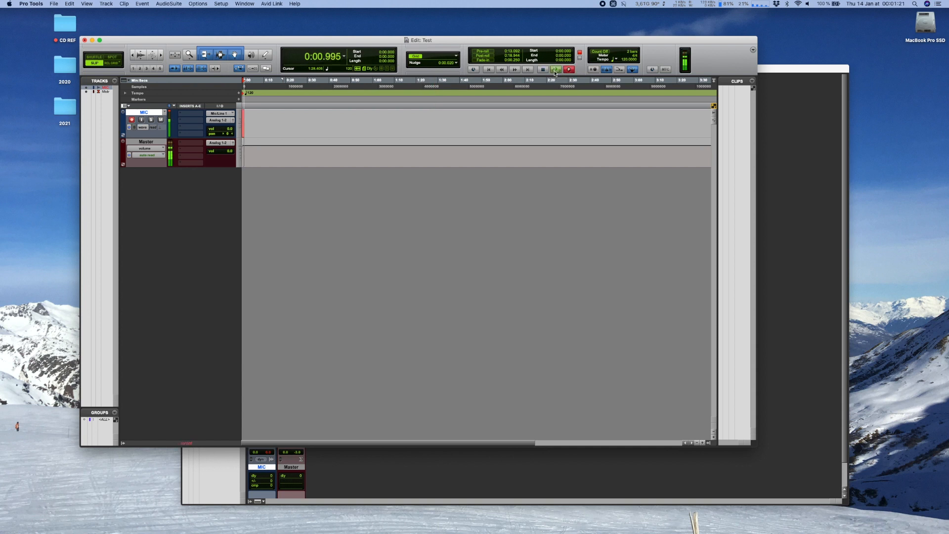
key("space")
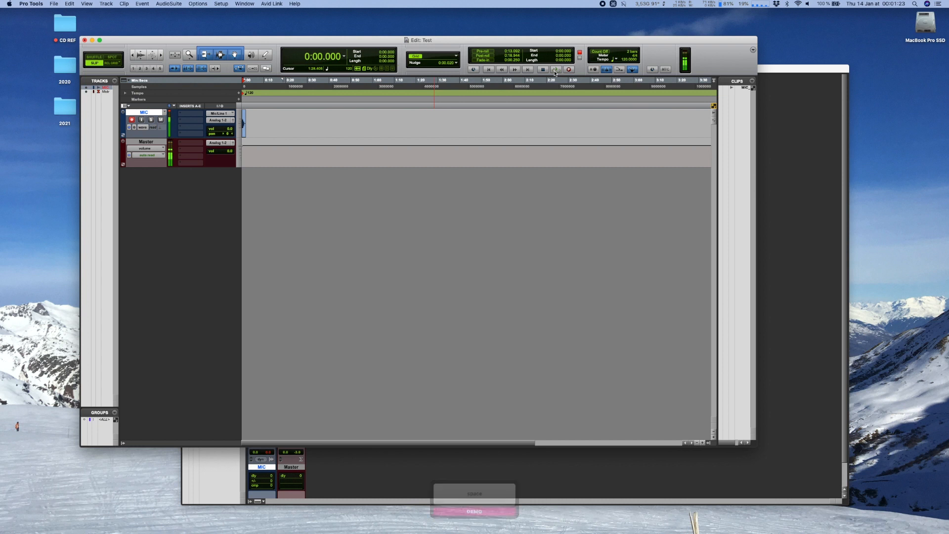
key("super+z")
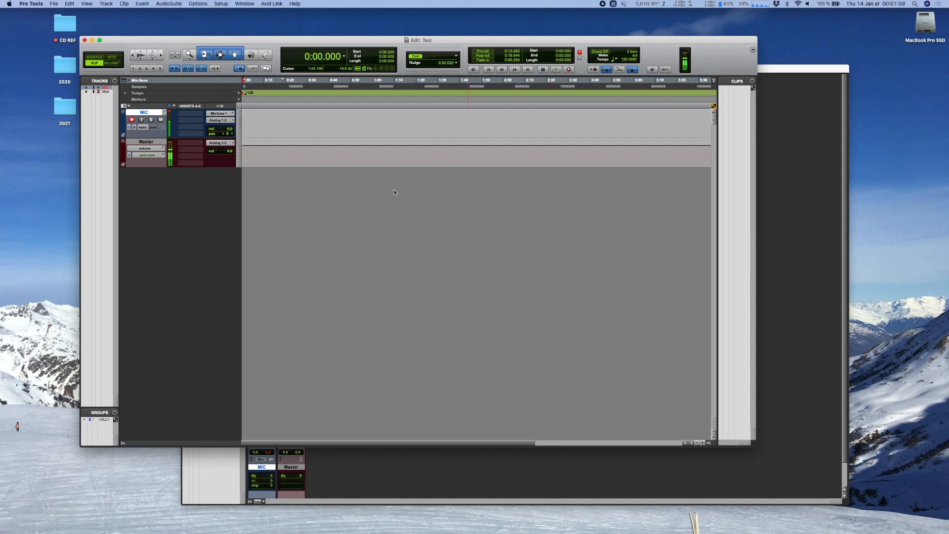
Start a second test recording on the MIC track directly, stop it, and undo the take
key("3")
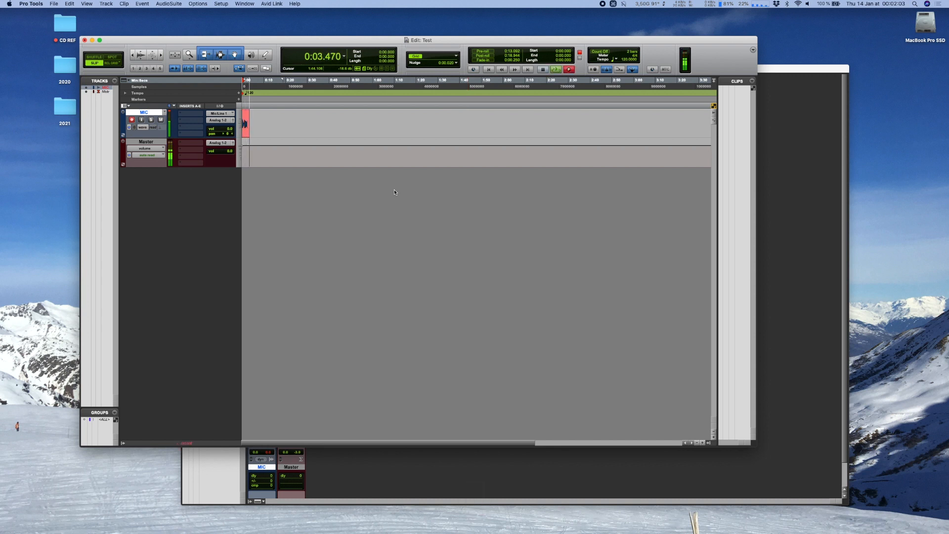
key("space")
key("super+z")
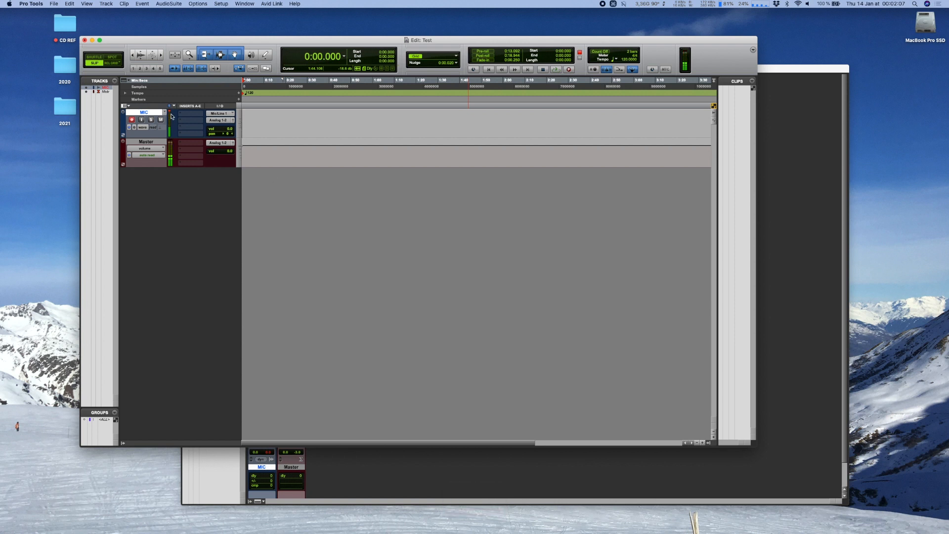
Re-arm the MIC track and record a take of about 3 seconds from the session start
left_click(130, 120)
left_click(131, 120)
left_click(556, 70)
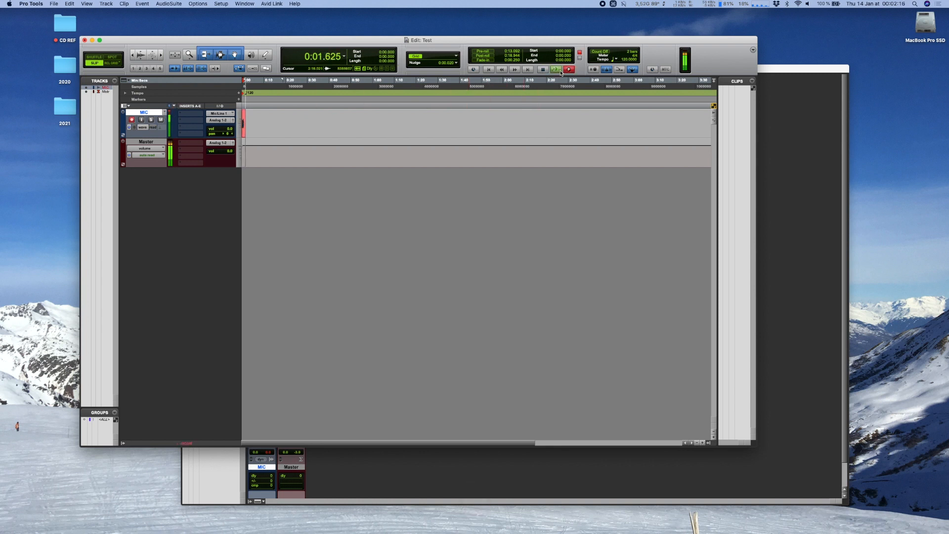
key("space")
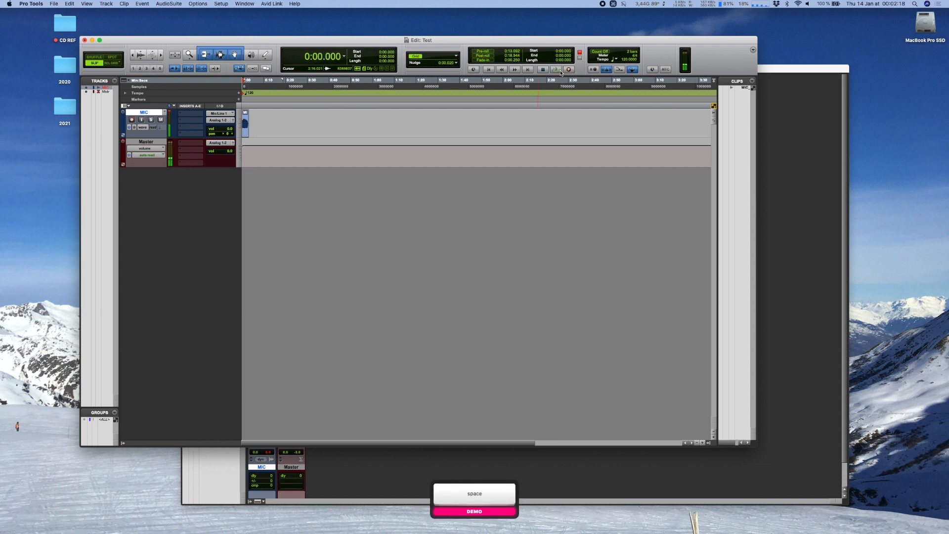
Place the edit cursor within the recorded MIC clip and zoom in horizontally to examine its waveform
left_click(283, 94)
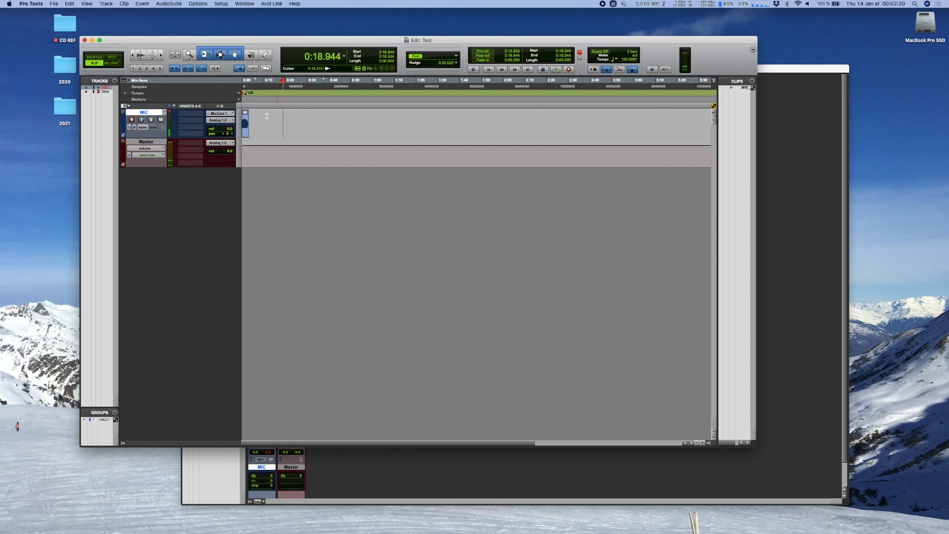
key("t")
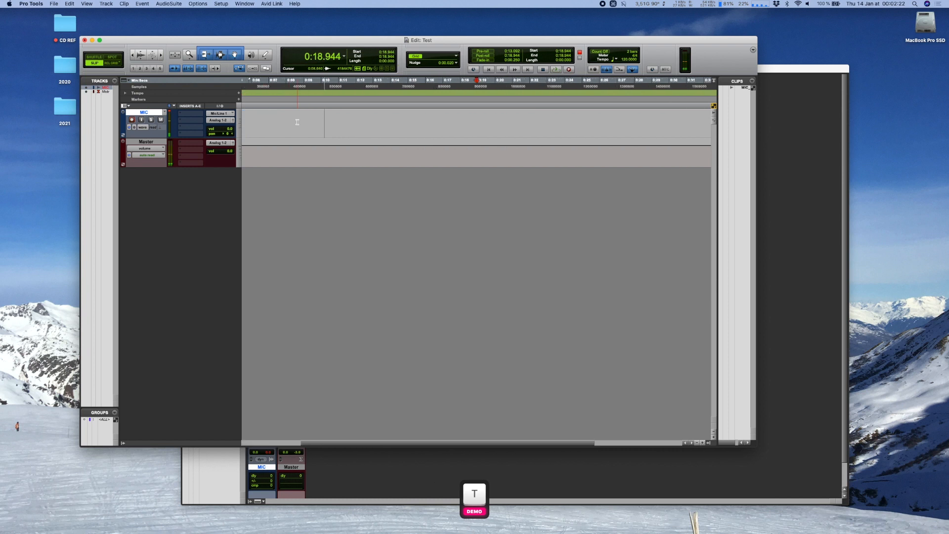
key("r")
key("r")
key("r")
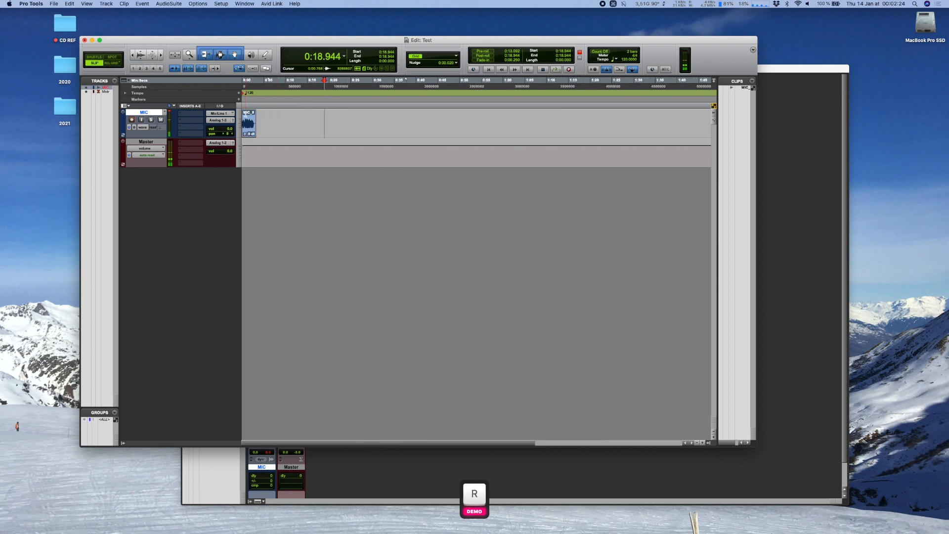
left_click(246, 108)
key("t")
key("t")
key("t")
key("t")
key("r")
key("r")
key("r")
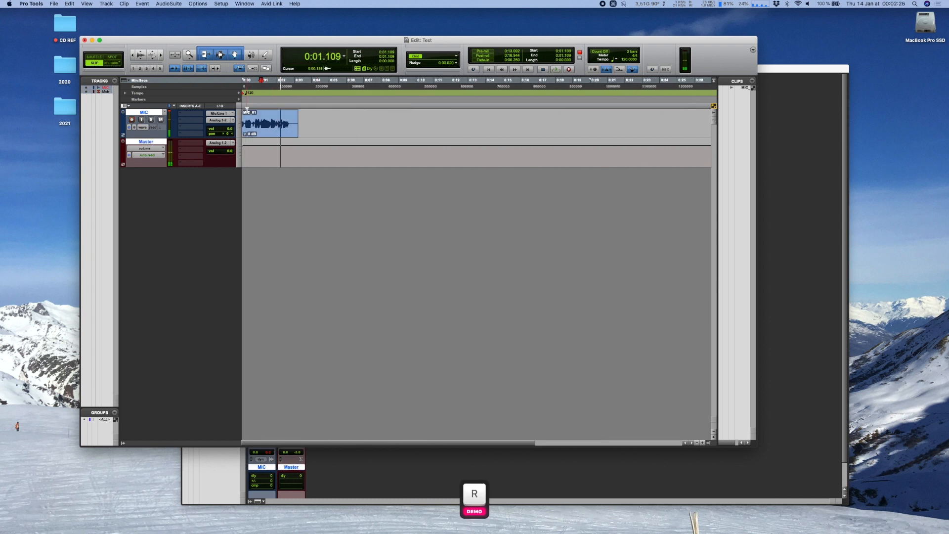
key("t")
key("t")
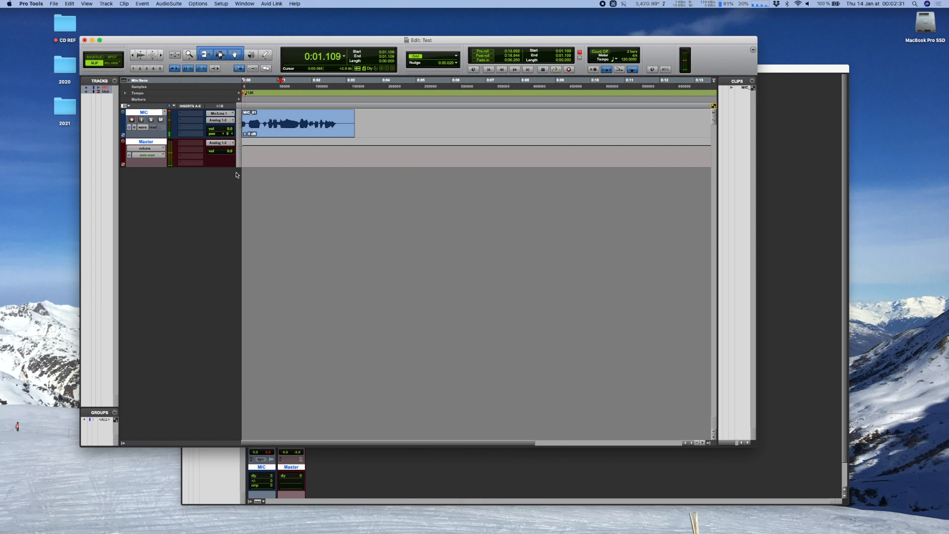
Start importing audio and select Mysteries.mp3 from the MLDD folder
key("super+shift+i")
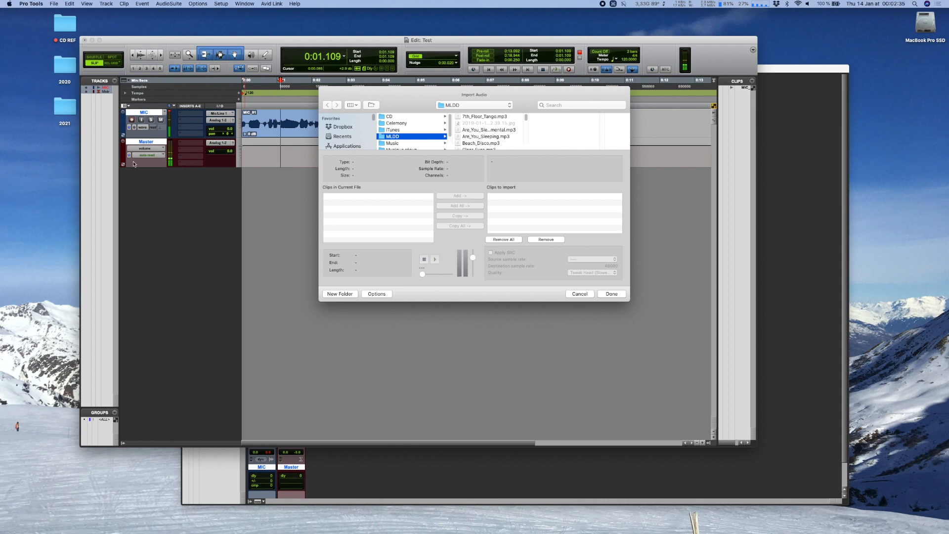
left_click(57, 3)
mouse_move(32, 4)
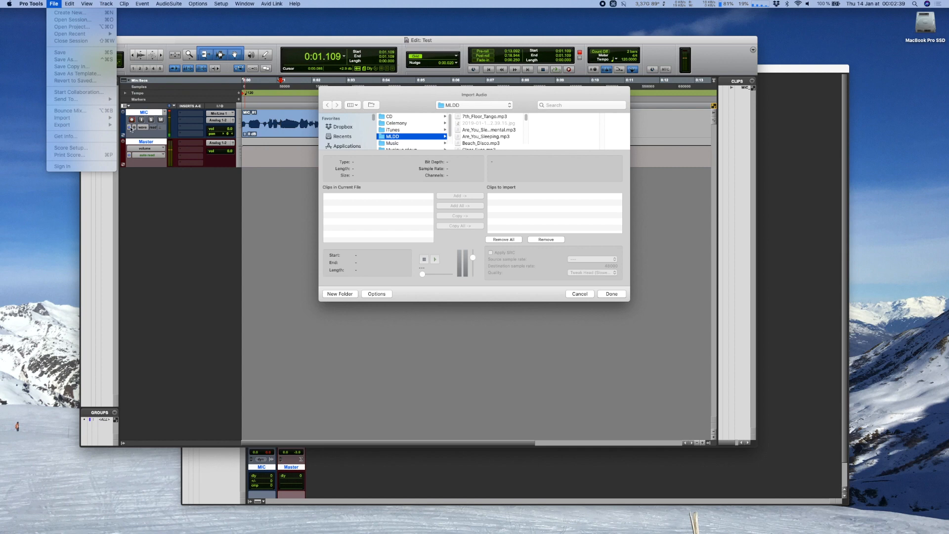
left_click(511, 149)
scroll(499, 141, "down", 3)
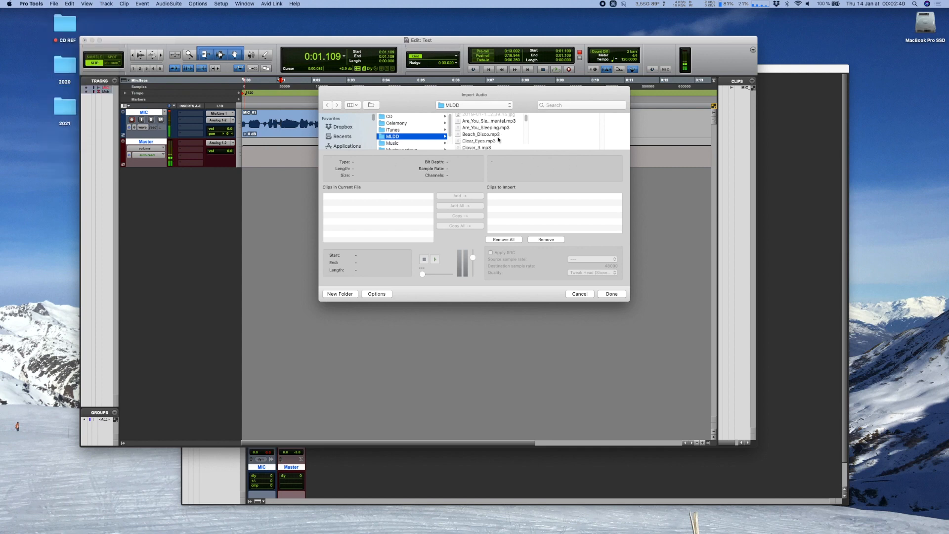
scroll(499, 139, "down", 5)
left_click(477, 146)
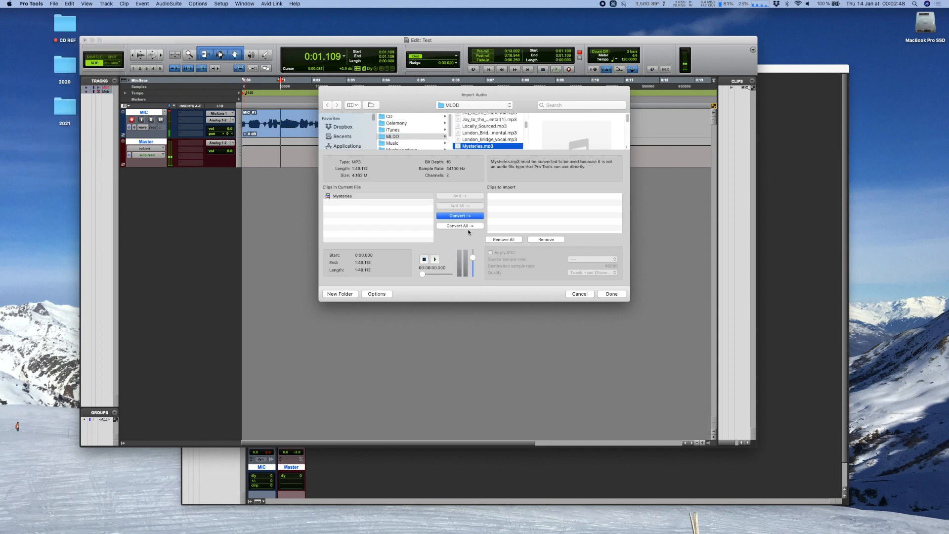
Convert Mysteries into the session's Audio Files folder and import it on a new track at Session Start
left_click(469, 227)
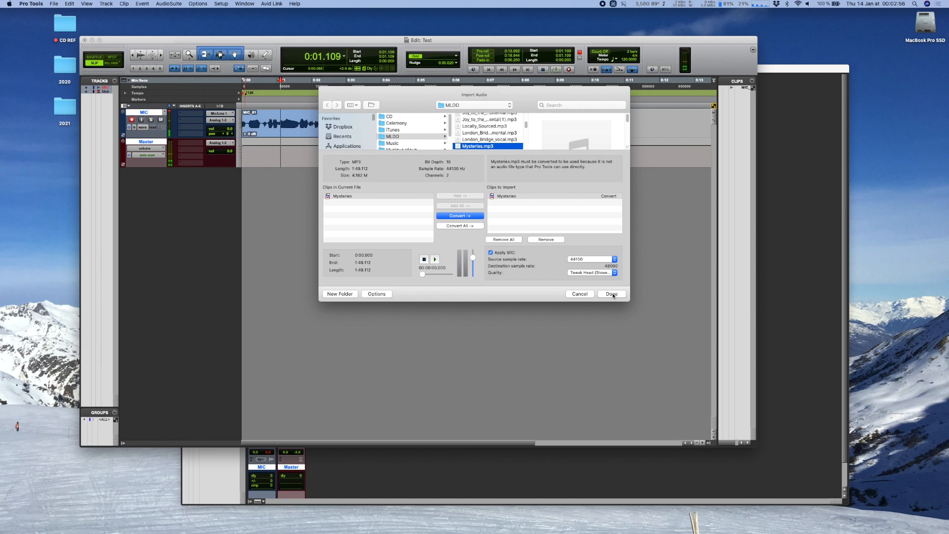
left_click(611, 294)
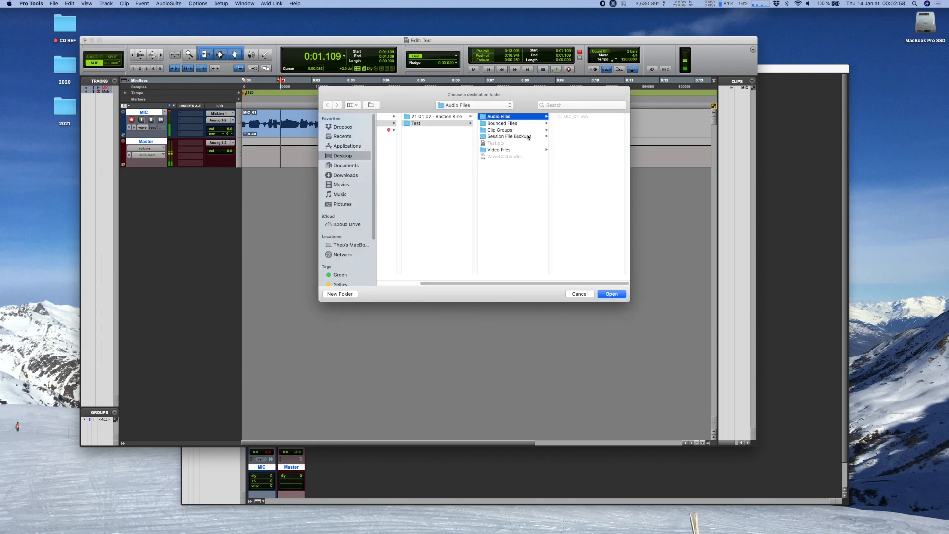
left_click(612, 294)
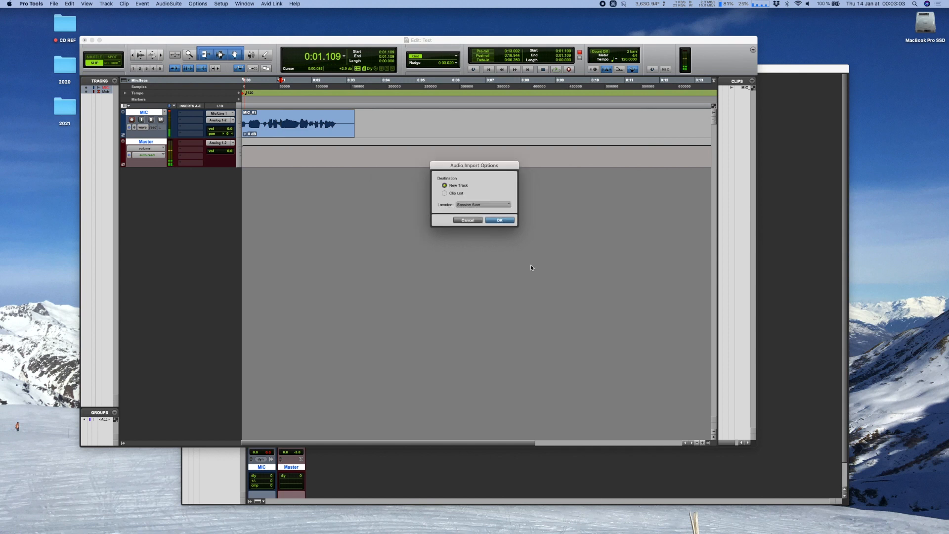
left_click(511, 223)
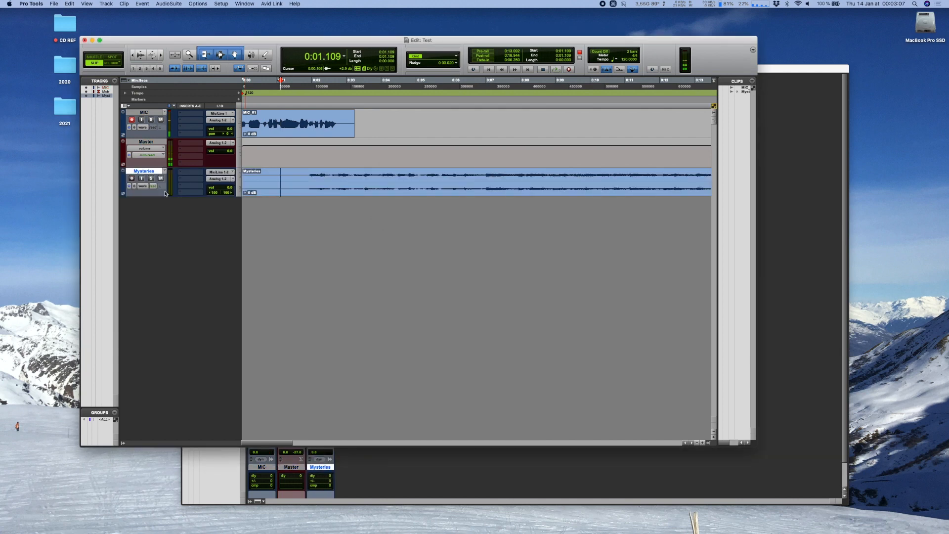
Select the MIC, Master and Mysteries tracks together and enlarge their track heights
left_click(147, 112, "shift")
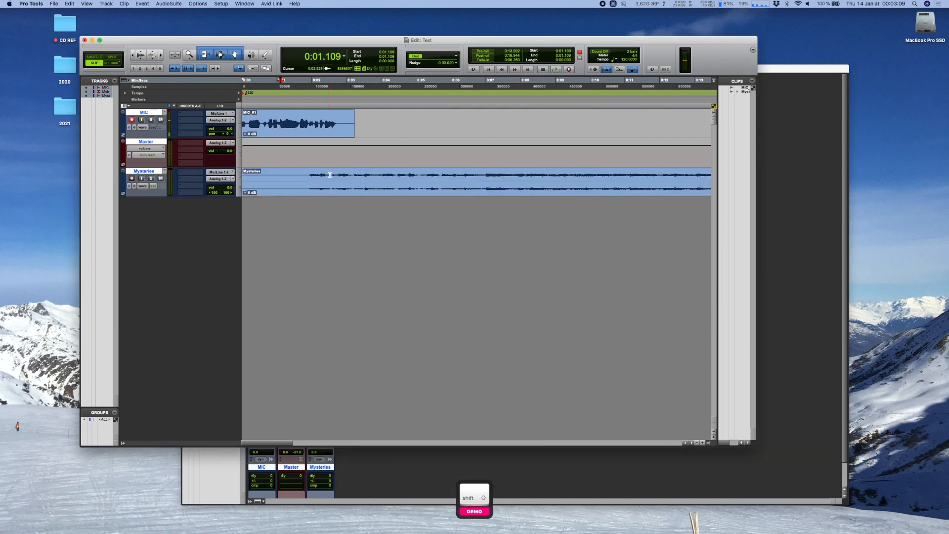
key("ctrl+Up")
key("ctrl+Up")
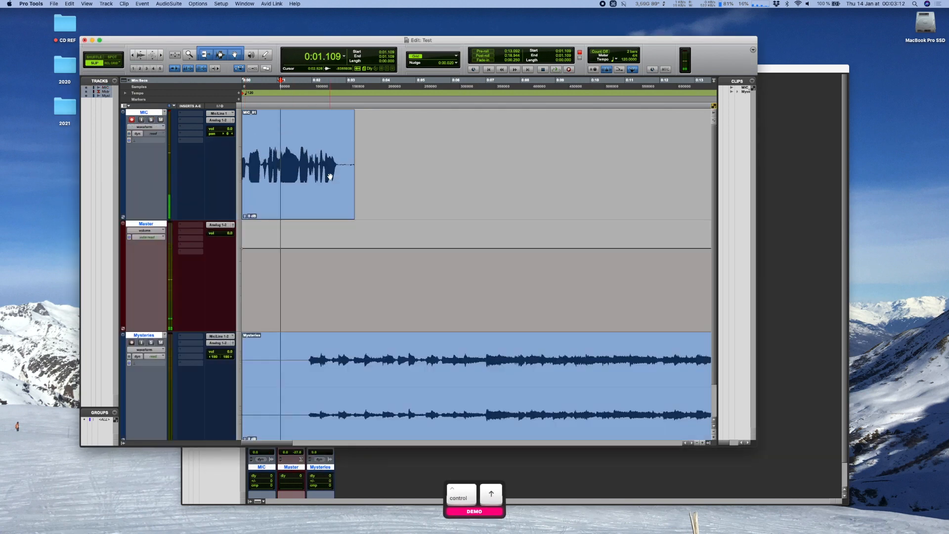
key("ctrl+Down")
key("ctrl+Down")
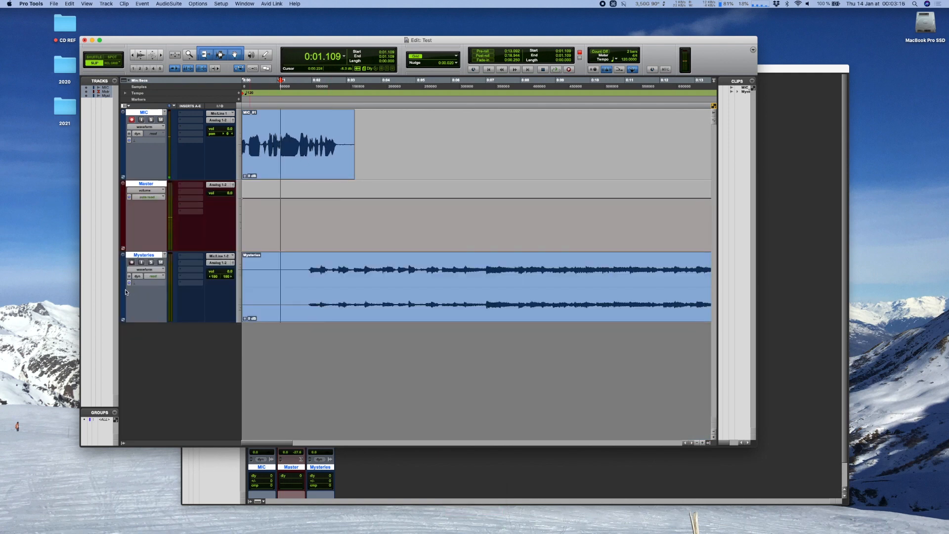
Deselect all the tracks, and move the Mysteries track above the Master track, directly below MIC
left_click(147, 255, "alt")
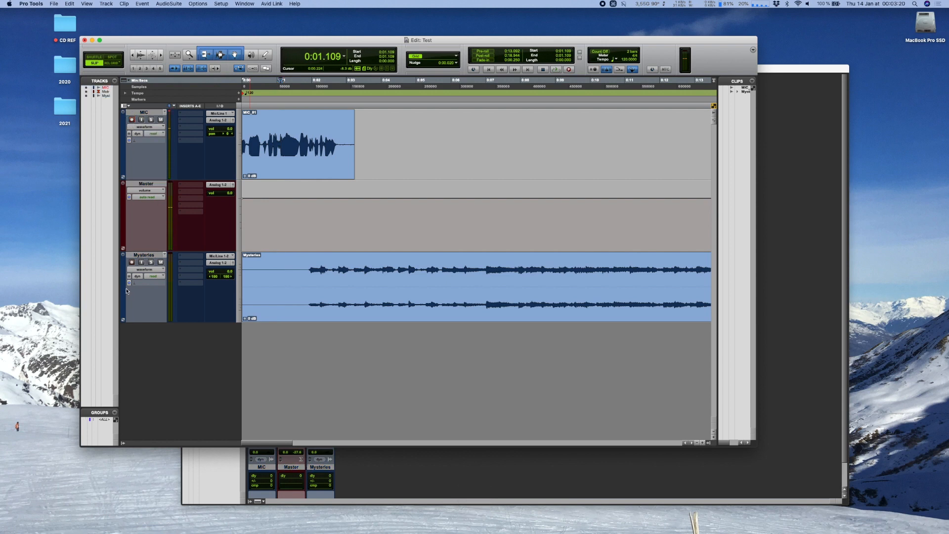
left_click_drag(144, 255, 144, 184)
Play the Mysteries track from about 0:04.661 to audition it, fine-tuning the system volume before stopping playback
left_click(404, 105)
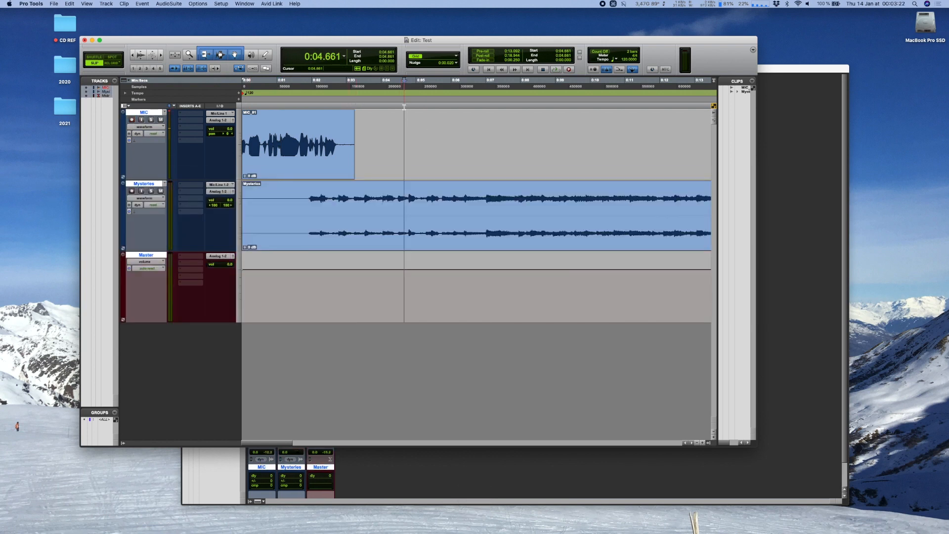
key("space")
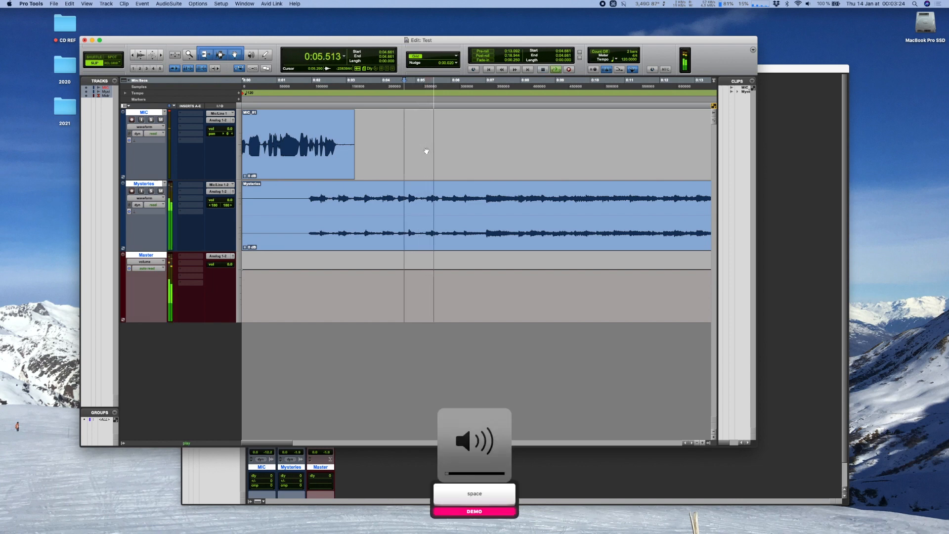
key("XF86AudioLowerVolume")
key("alt+shift+XF86AudioRaiseVolume")
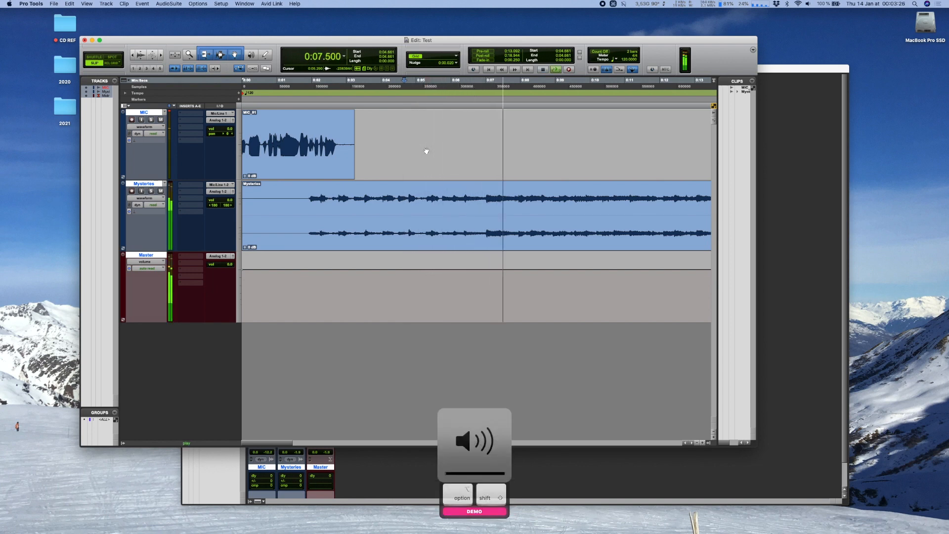
key("space")
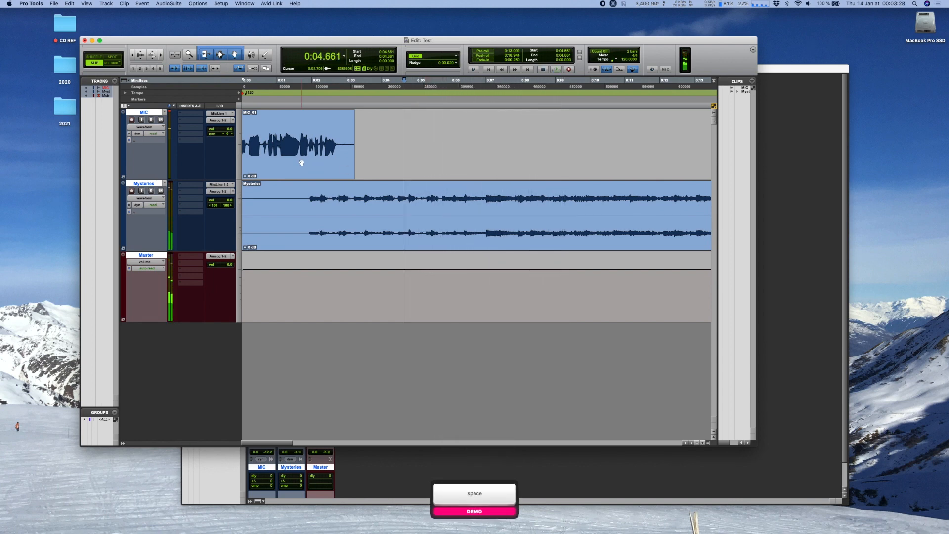
Move the recorded MIC clip to start at about 0:03.360 and play it back over the Mysteries music
left_click_drag(301, 162, 431, 155)
key("space")
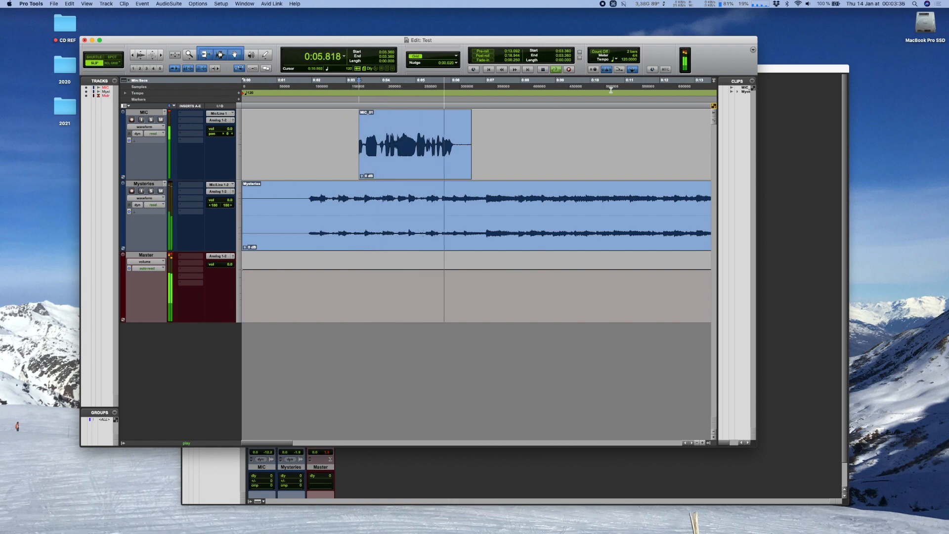
key("space")
Zoom out horizontally to view the MIC clip against a longer stretch of the Mysteries track
key("r")
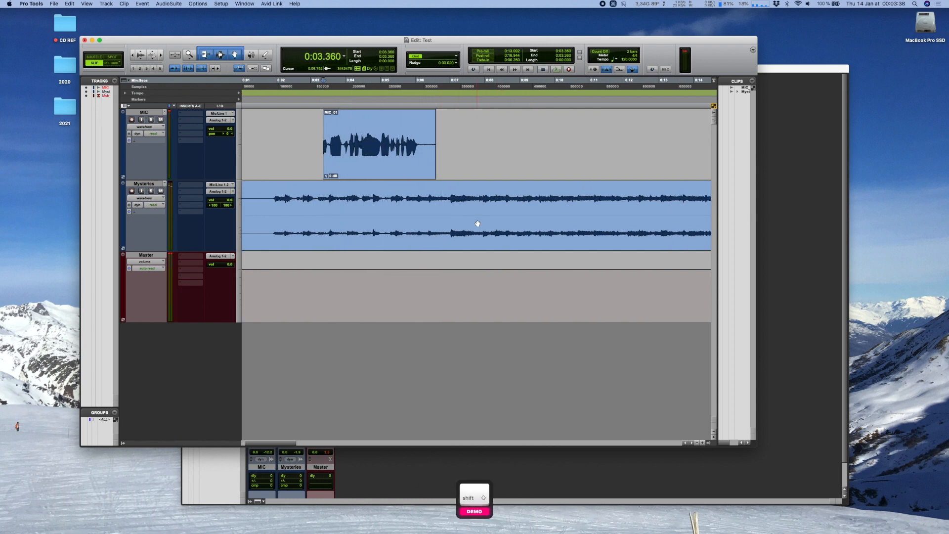
key("r")
key("r")
key("r")
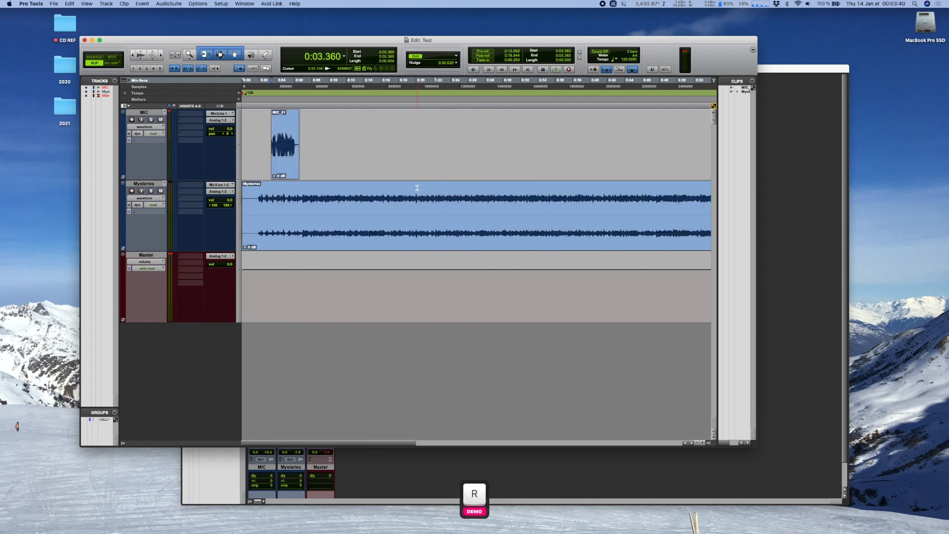